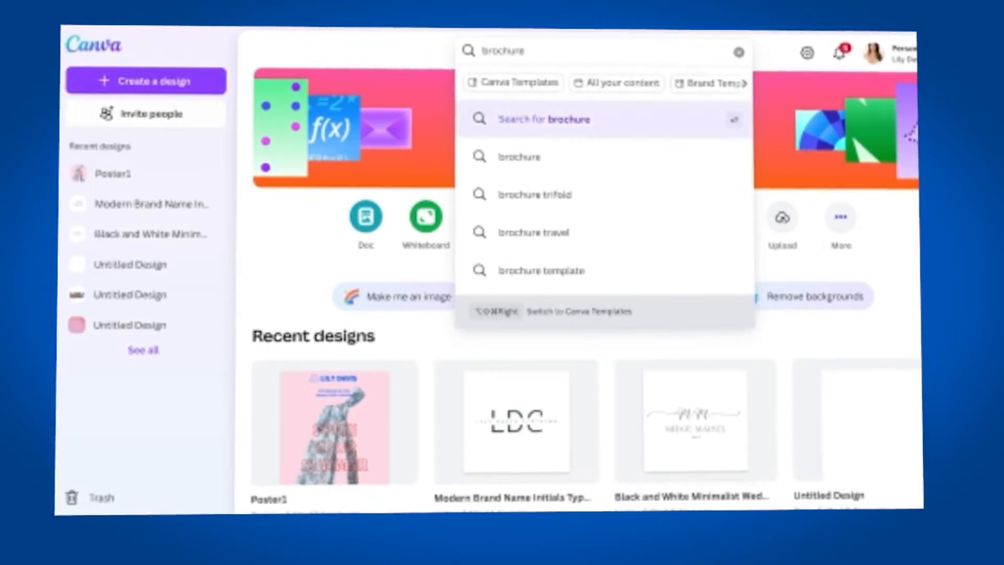
pyautogui.press('Return')
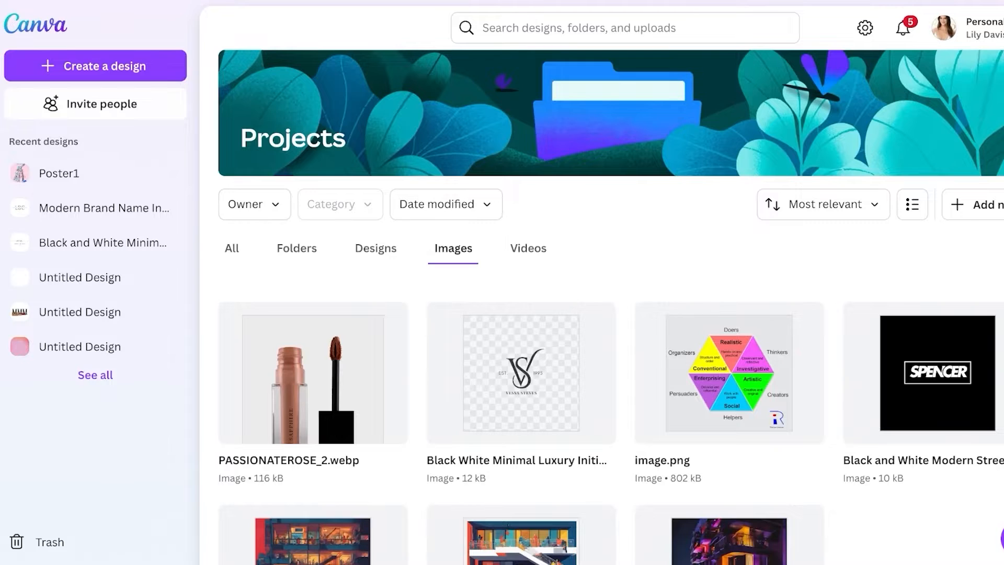
pyautogui.click(566, 28)
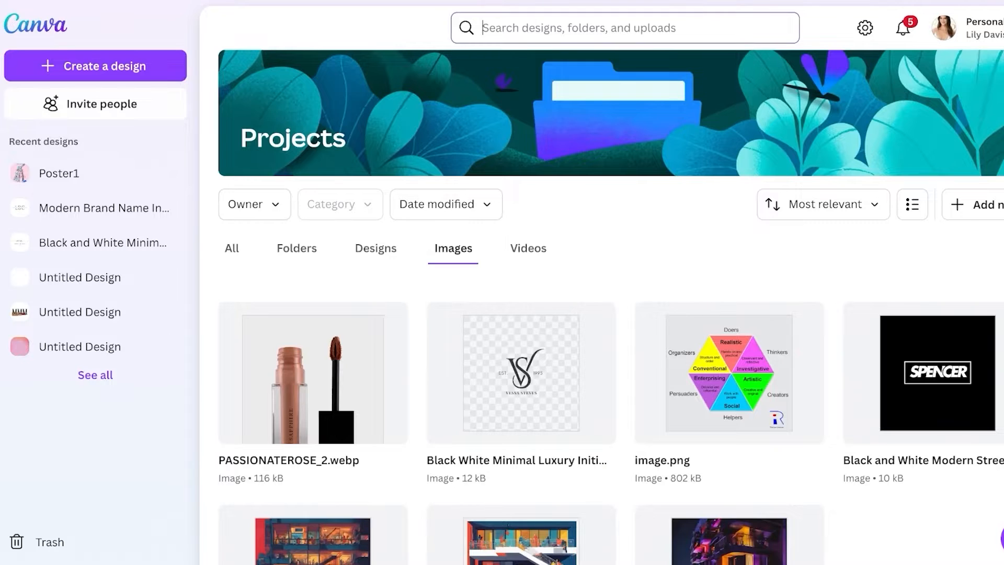
pyautogui.press('Escape')
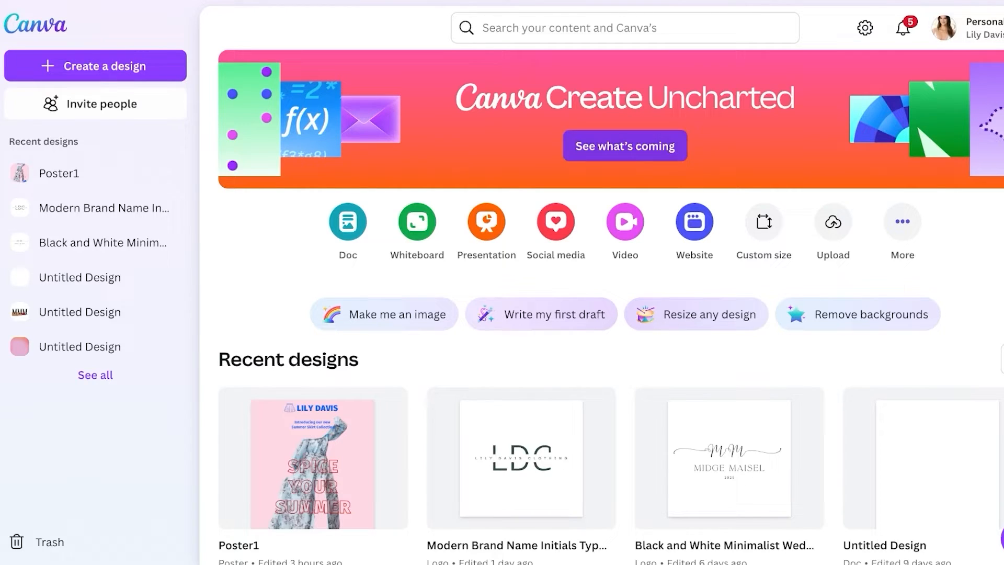
# - Search all content and templates for "brochure"
pyautogui.click(625, 28)
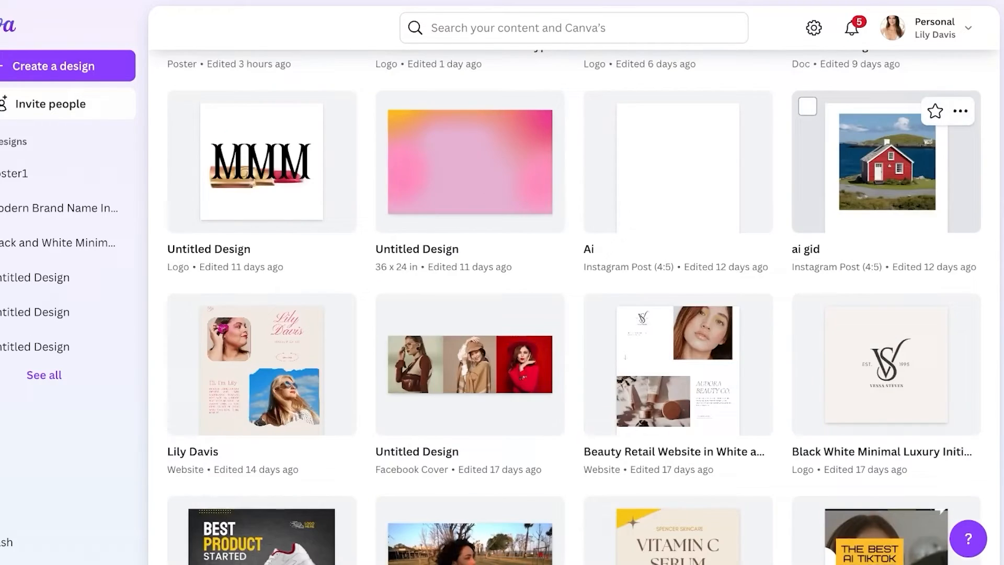
pyautogui.scroll(10, 576, 314)
pyautogui.click(711, 221)
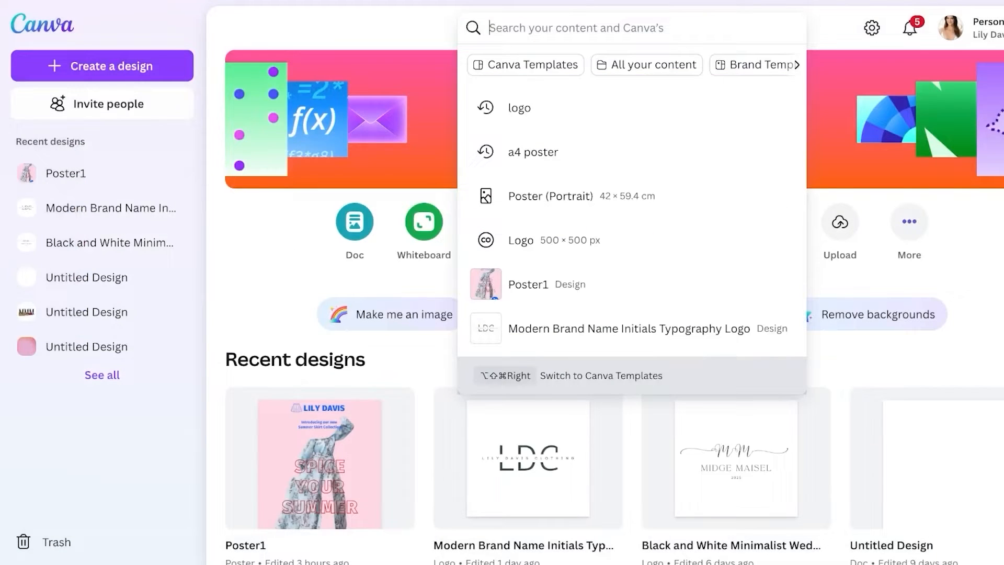
pyautogui.write('broc')
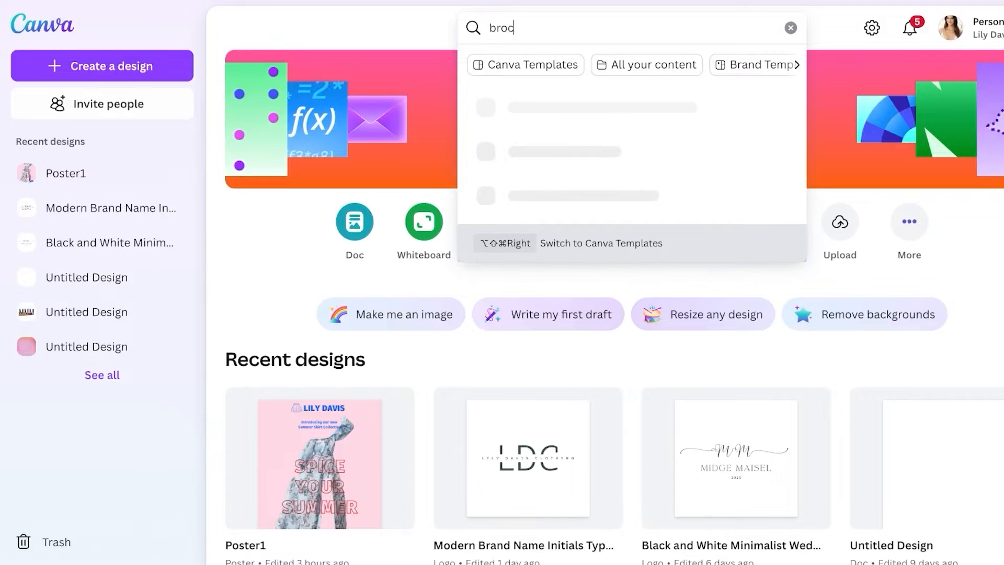
pyautogui.write('hure')
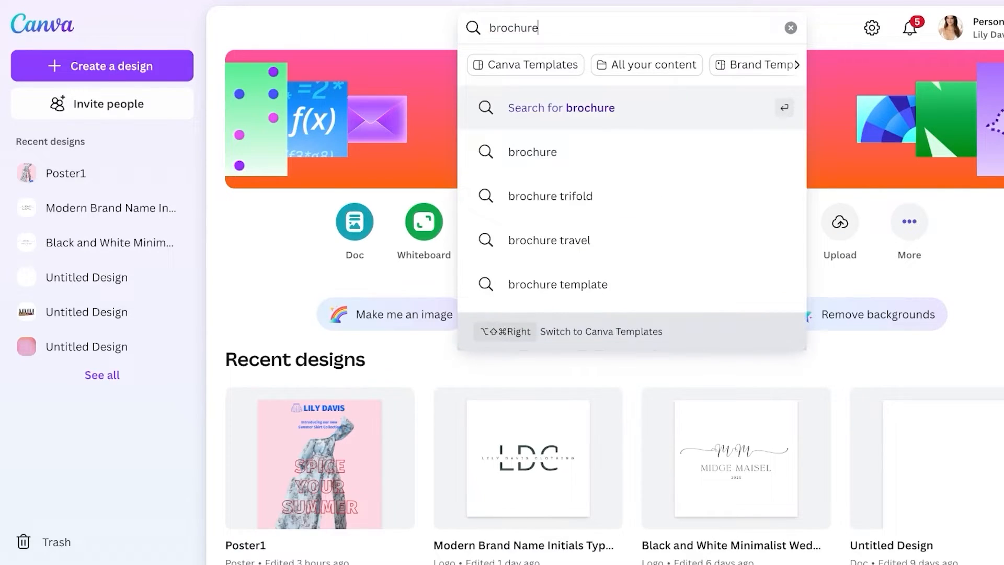
pyautogui.press('Return')
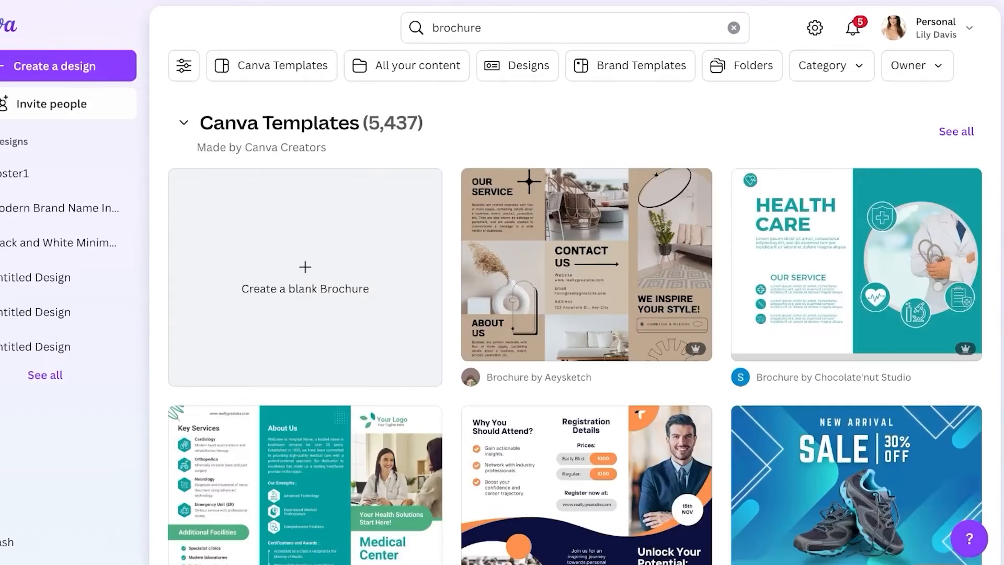
# - Browse the brochure template results to compare layouts and styles for a suitable trifold design
pyautogui.scroll(-3, 576, 309)
pyautogui.scroll(-10, 576, 308)
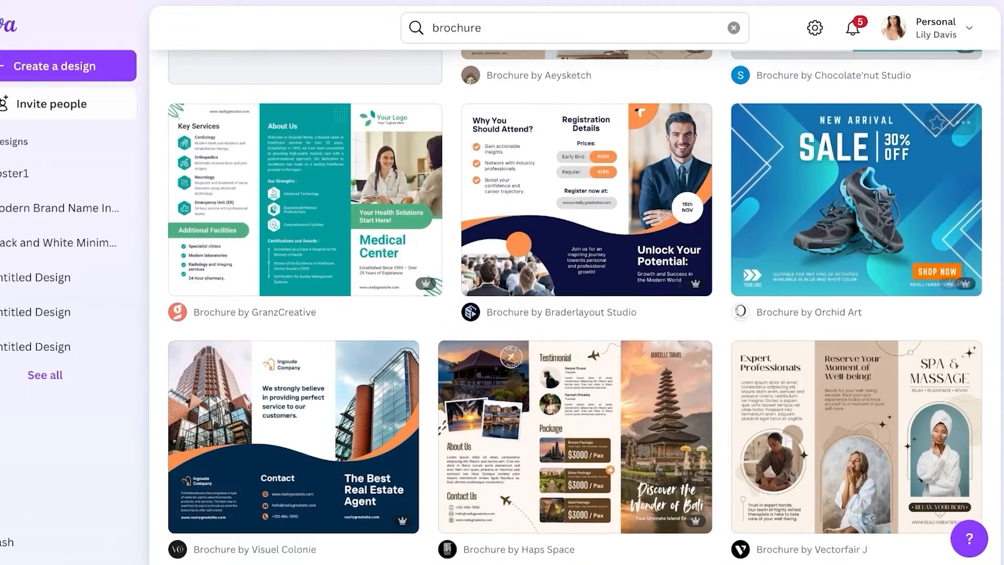
pyautogui.scroll(-6, 575, 308)
pyautogui.scroll(7, 576, 309)
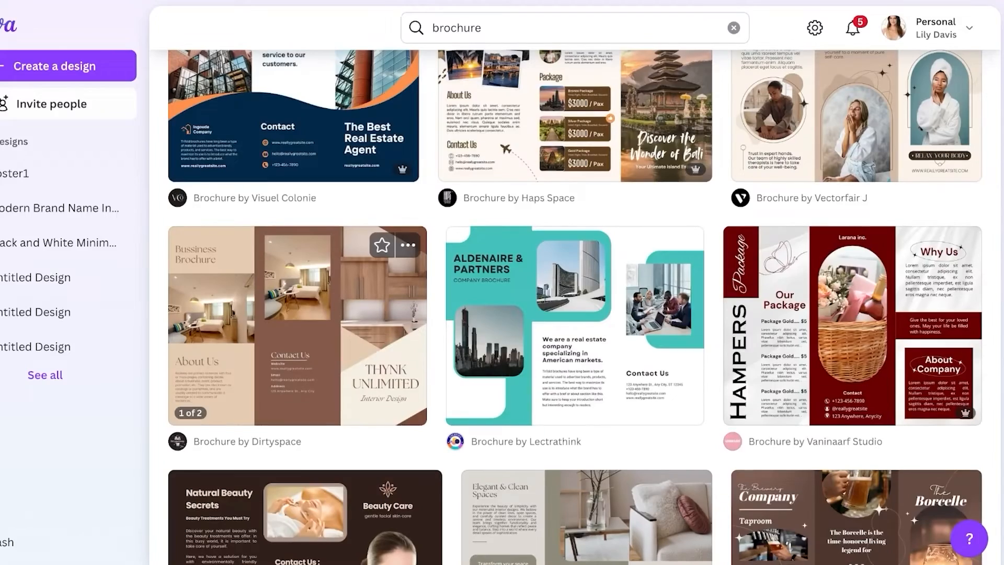
pyautogui.scroll(15, 575, 308)
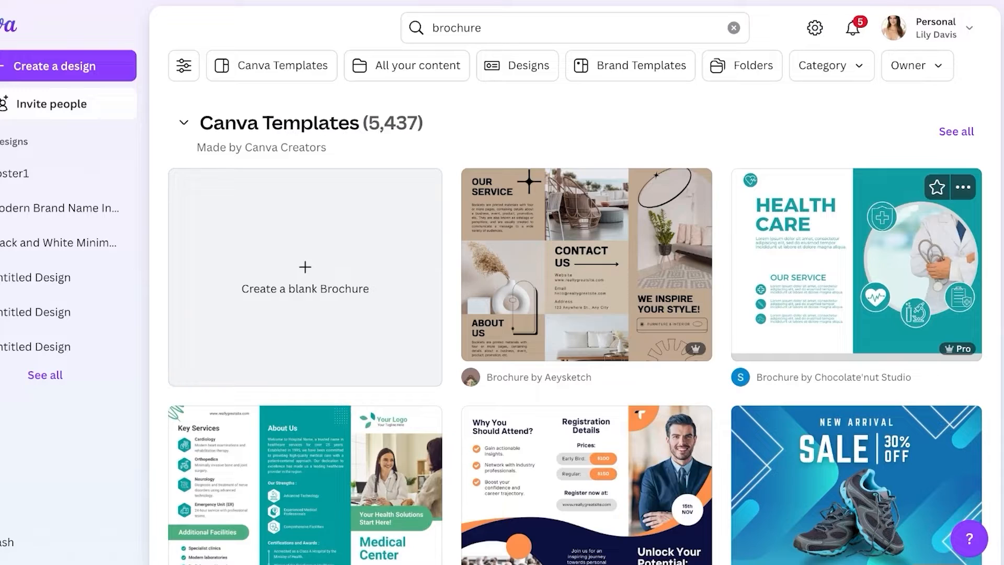
pyautogui.scroll(-15, 576, 308)
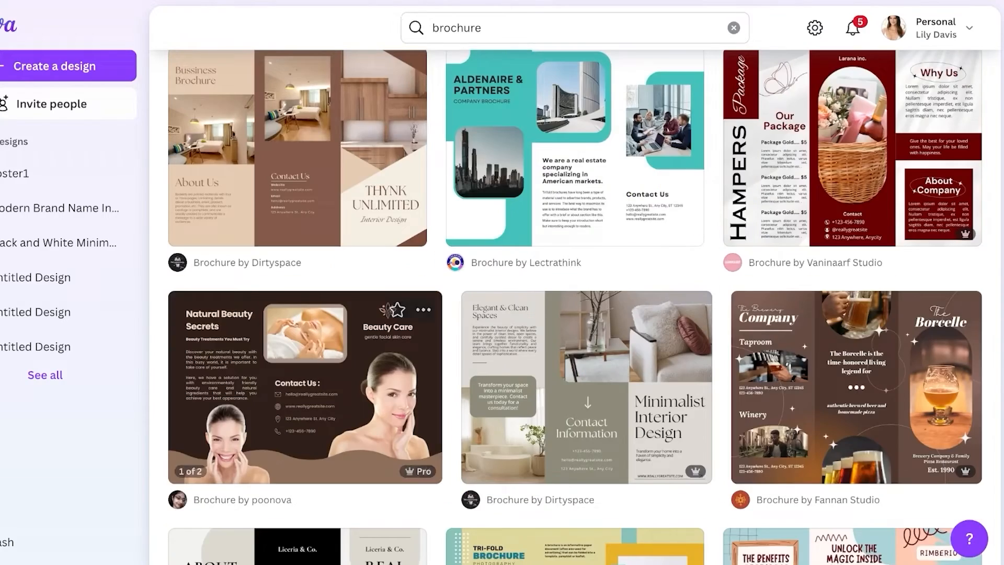
pyautogui.scroll(-3, 314, 366)
pyautogui.scroll(-5, 853, 345)
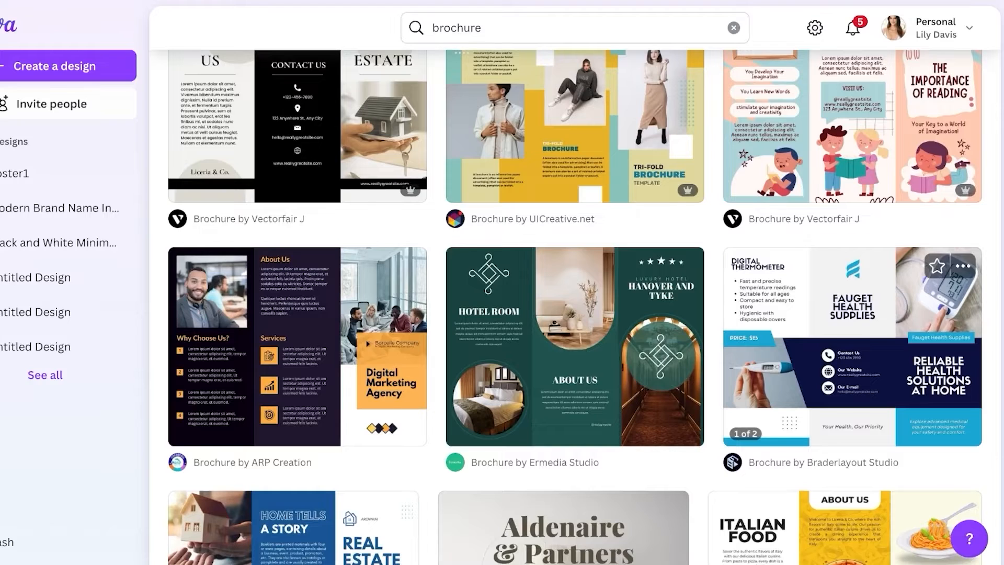
pyautogui.scroll(-3, 575, 308)
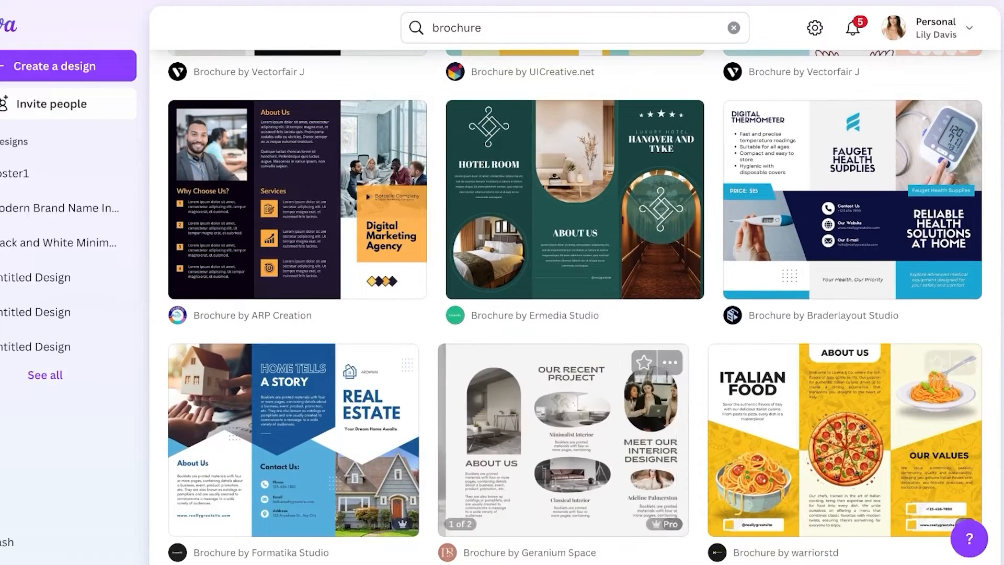
pyautogui.scroll(-5, 852, 340)
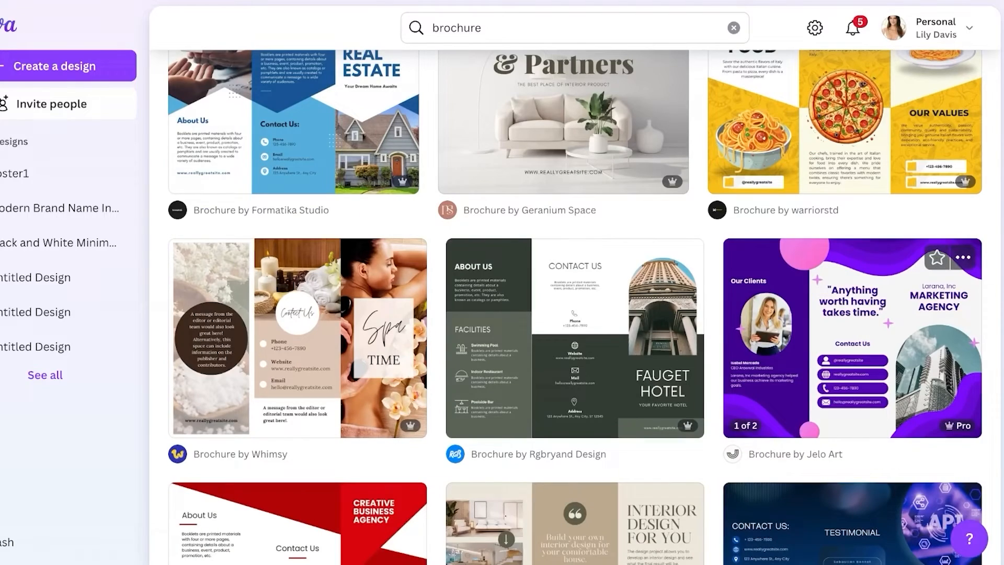
pyautogui.scroll(-5, 853, 340)
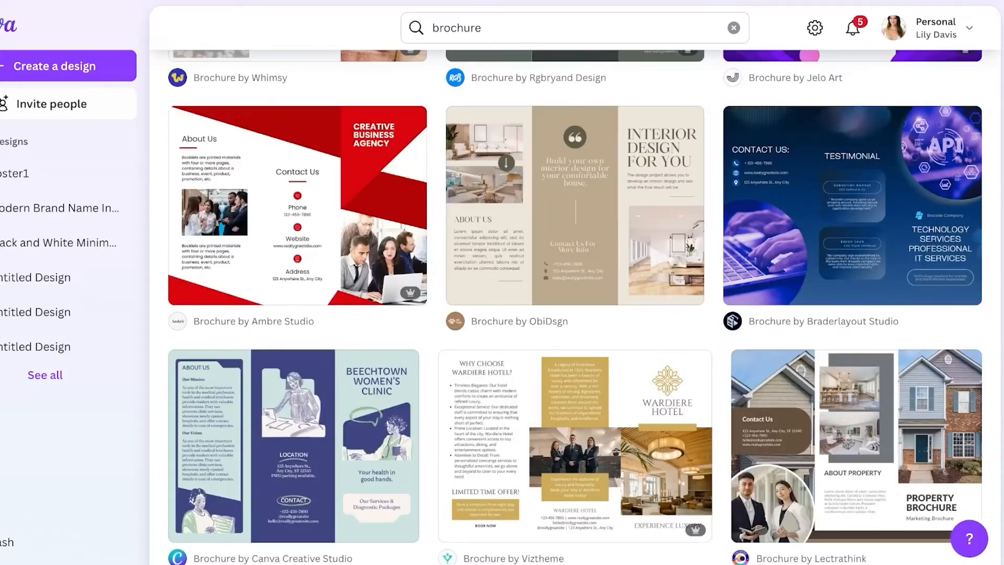
pyautogui.scroll(-5, 575, 309)
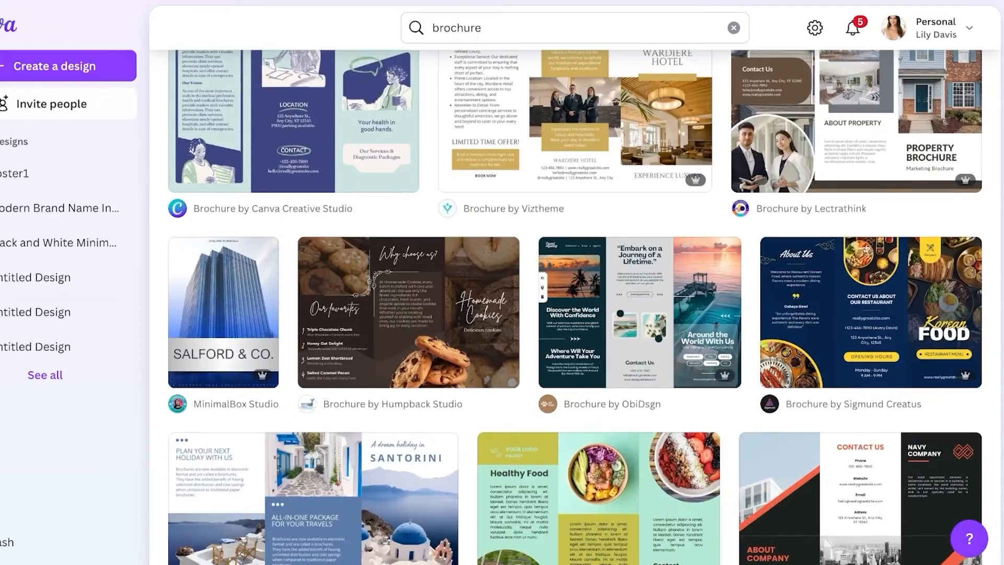
pyautogui.scroll(20, 576, 308)
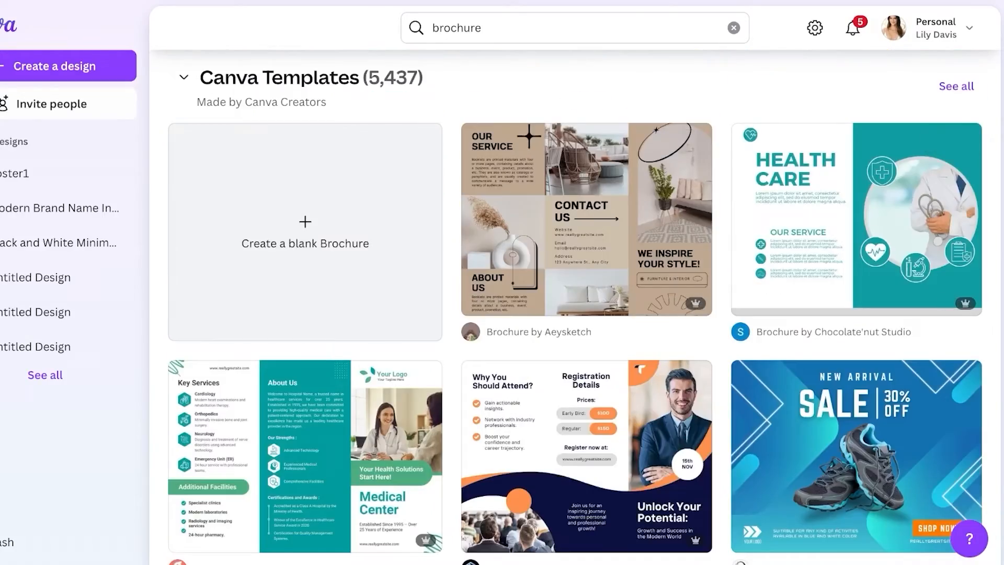
pyautogui.scroll(-20, 576, 308)
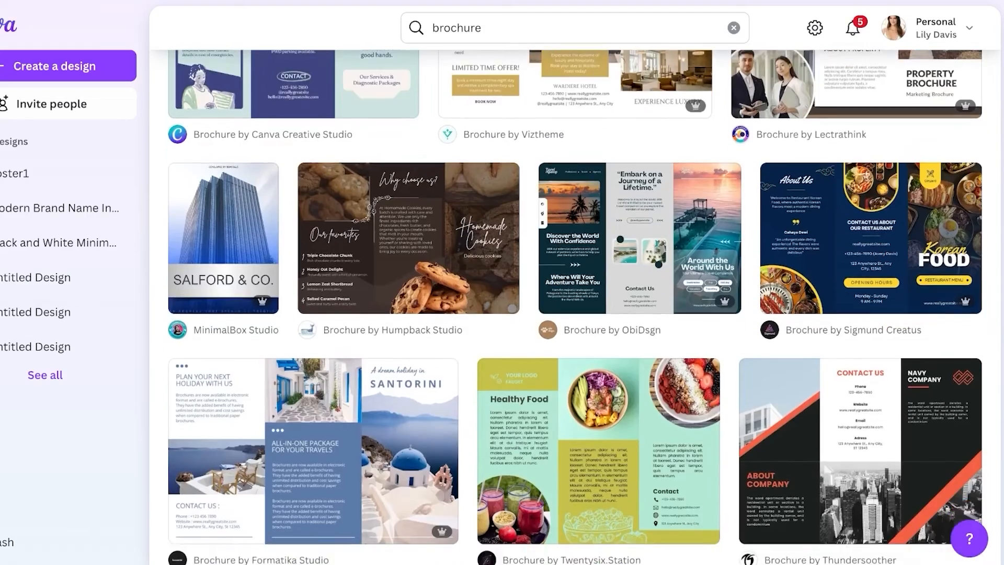
pyautogui.scroll(-10, 575, 309)
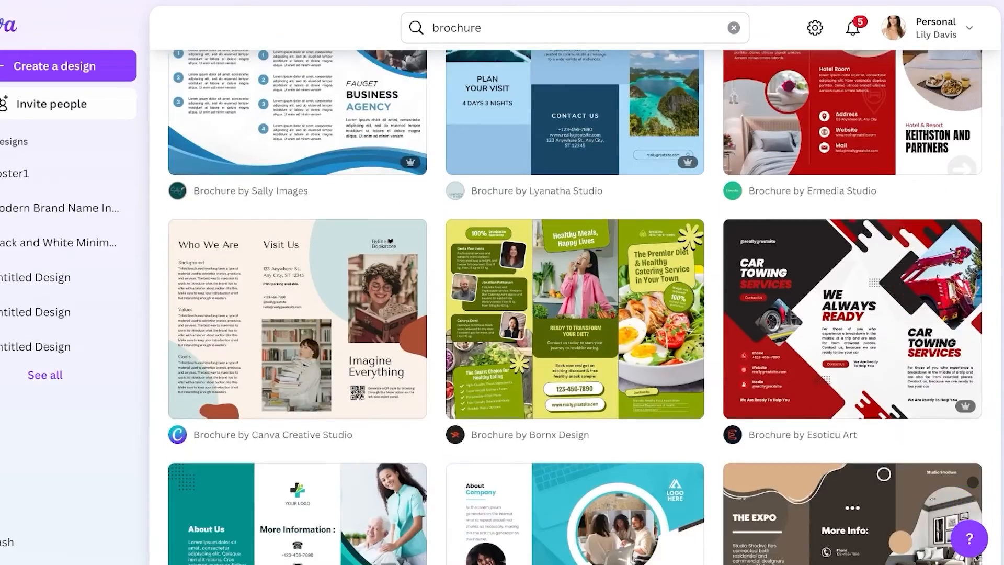
pyautogui.scroll(-10, 575, 309)
pyautogui.click(576, 345)
pyautogui.scroll(-8, 837, 251)
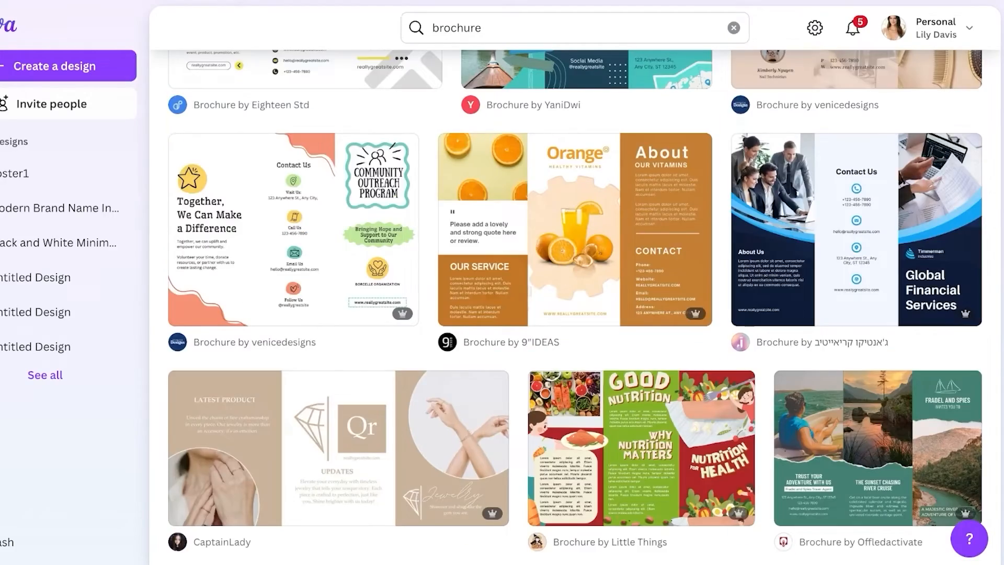
pyautogui.scroll(-5, 575, 309)
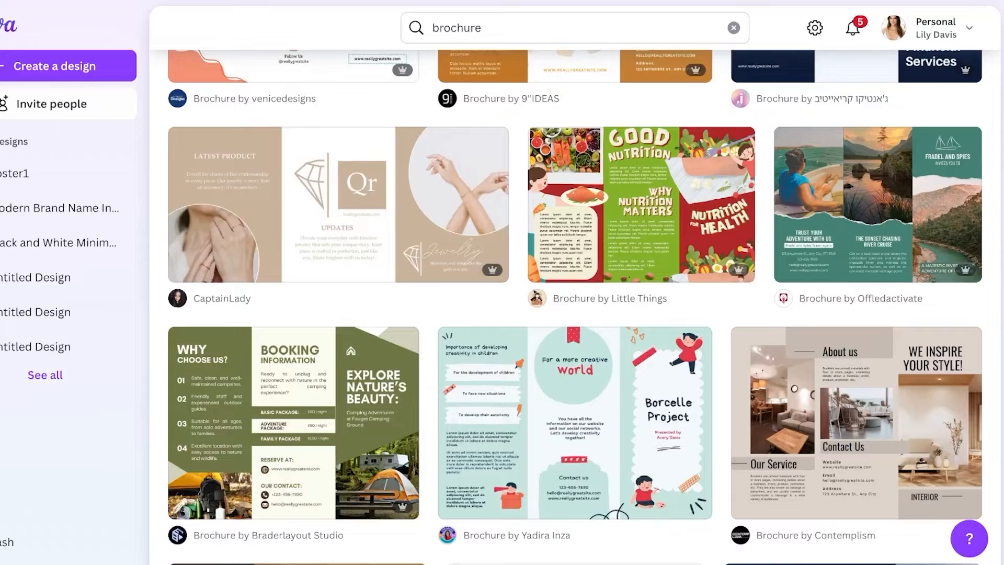
pyautogui.scroll(-4, 576, 267)
pyautogui.scroll(11, 576, 267)
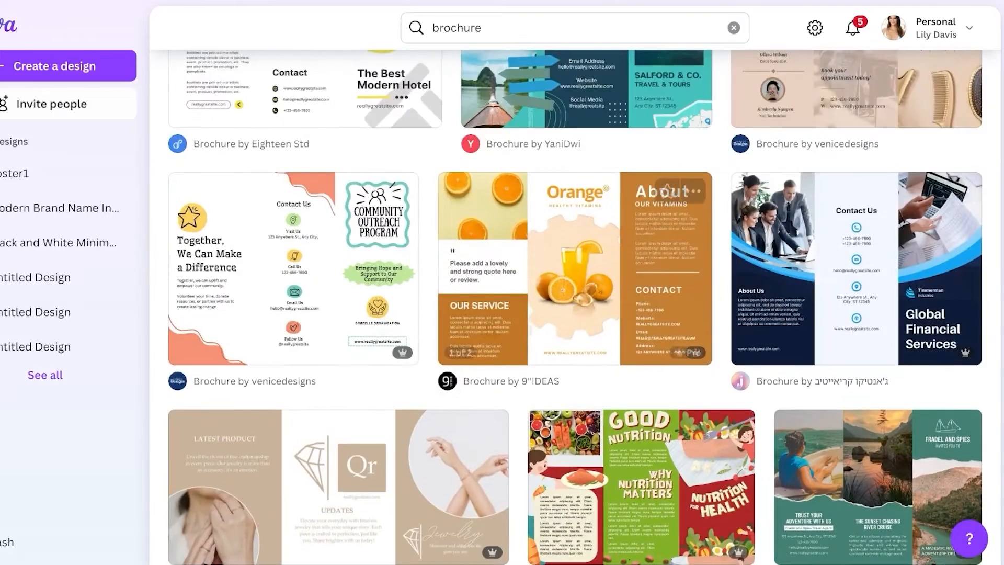
# - Open the Orange and Cream Colorful and Vibrant Vitamin Product Trifold Brochure template for customization and review both pages
pyautogui.click(575, 266)
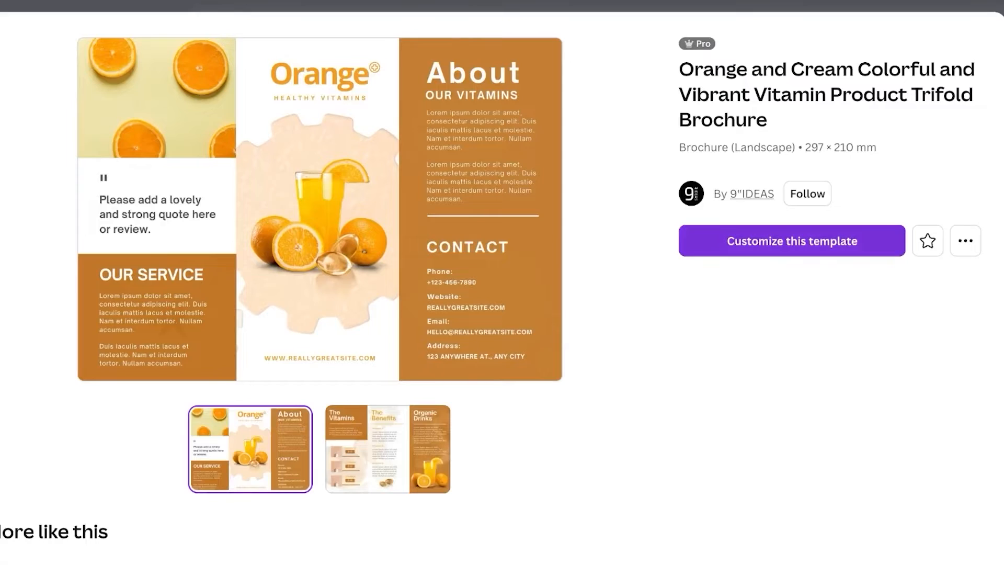
pyautogui.click(792, 241)
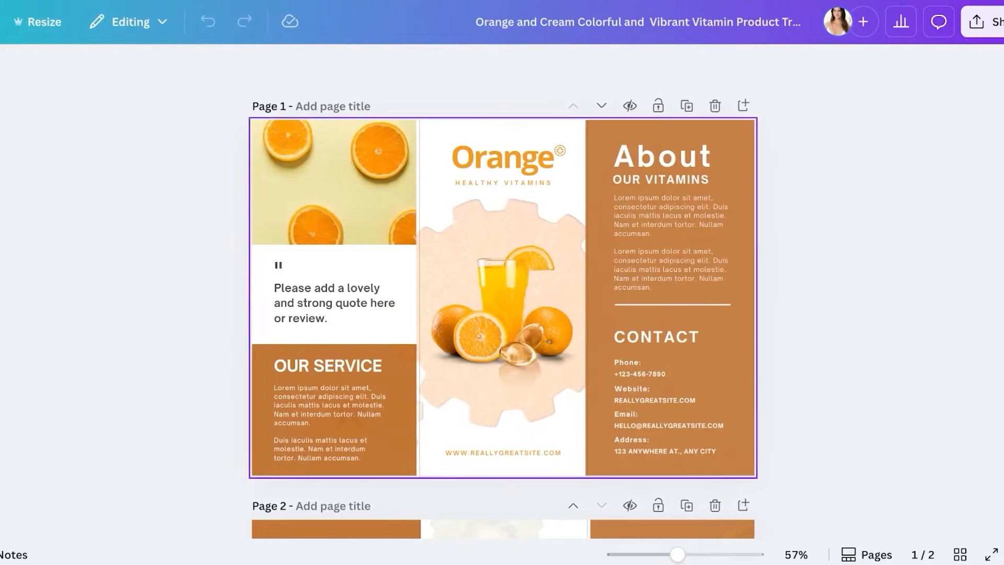
pyautogui.scroll(-7, 502, 293)
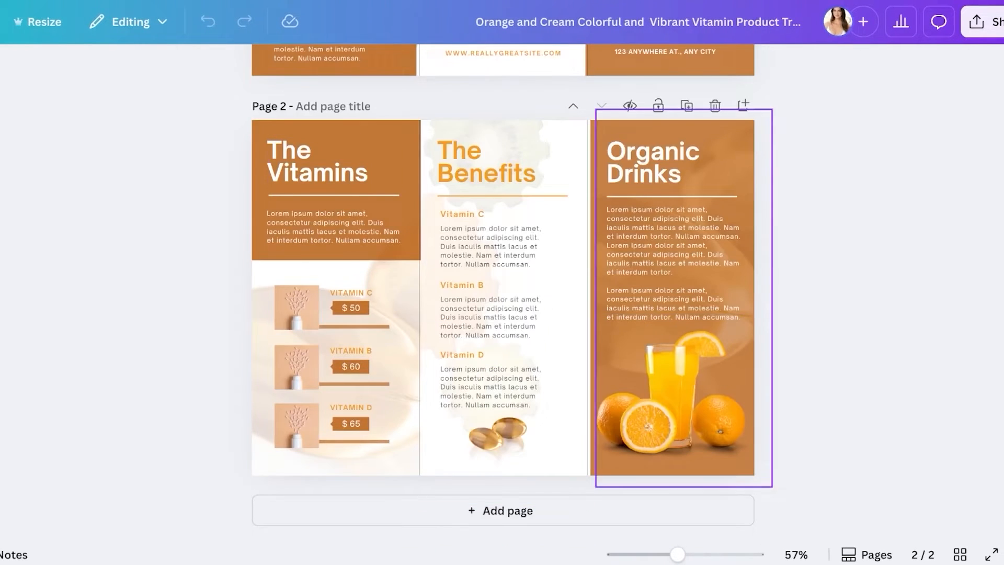
pyautogui.scroll(7, 670, 209)
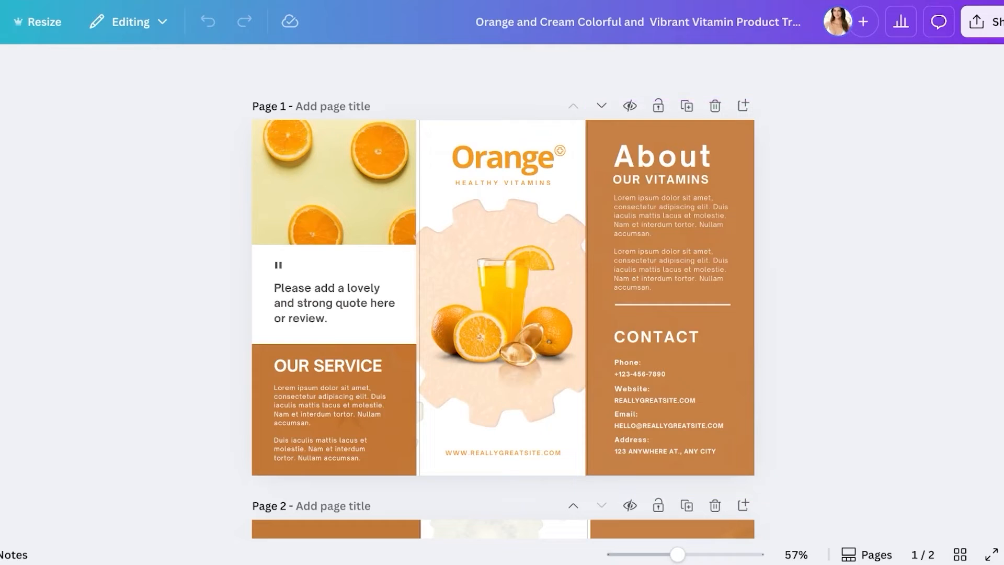
# - Delete the orange-slice photo, the gear-shaped backdrop, the juice and capsule images, and the website line from page 1
pyautogui.click(333, 182)
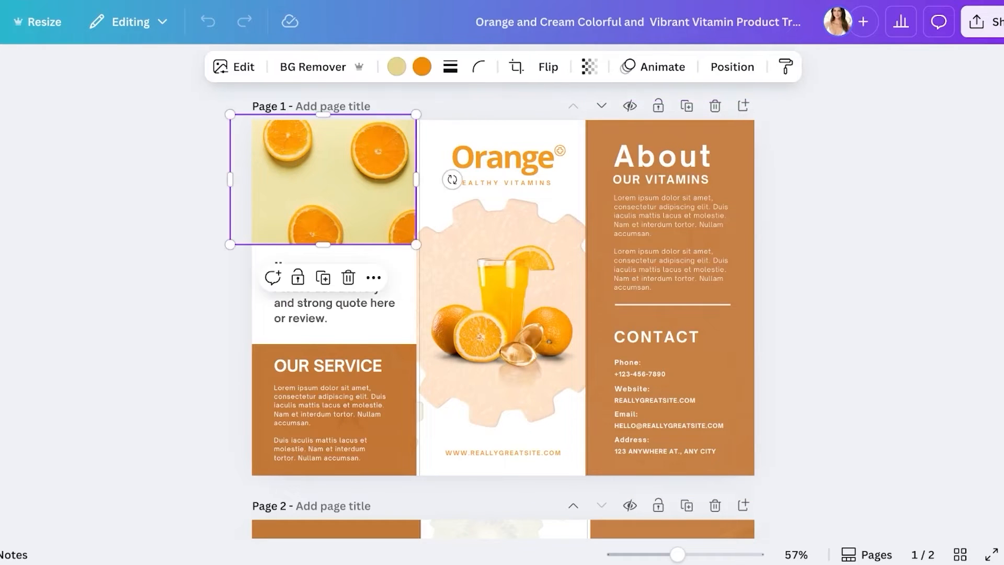
pyautogui.press('Delete')
pyautogui.click(500, 401)
pyautogui.press('Delete')
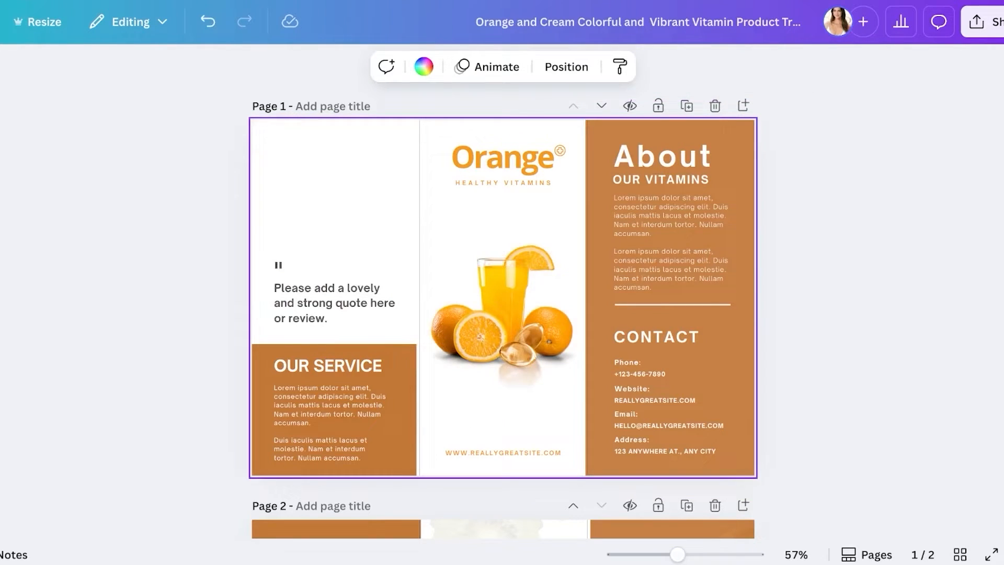
pyautogui.click(499, 324)
pyautogui.press('Delete')
pyautogui.click(522, 353)
pyautogui.press('Delete')
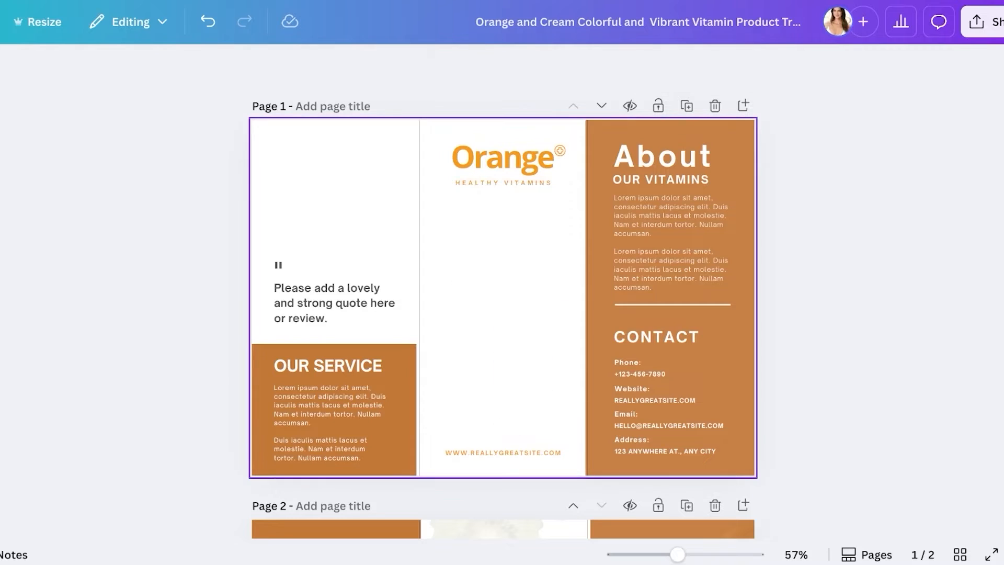
pyautogui.click(503, 453)
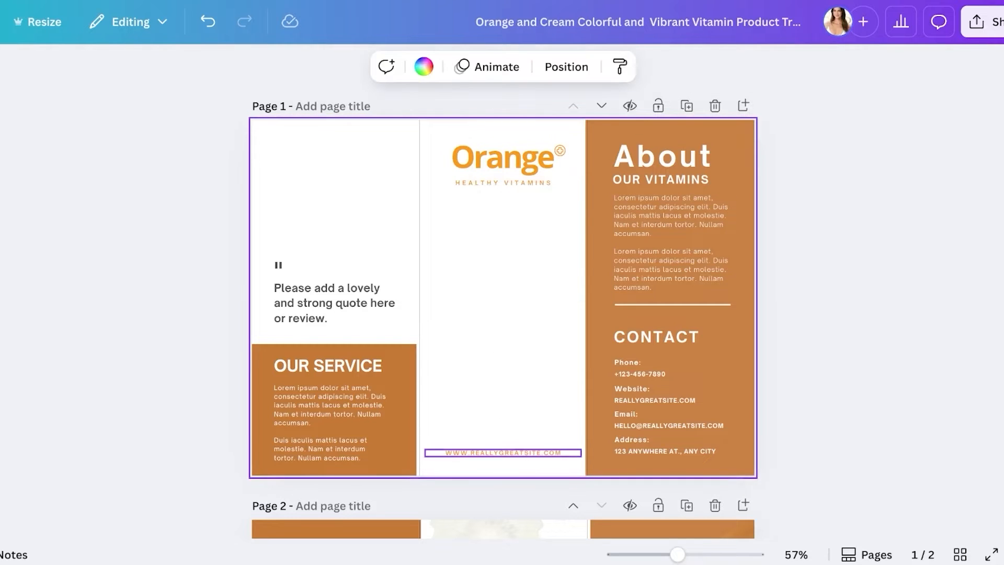
pyautogui.press('Delete')
# - Search the design elements for "salon" and limit the results to photos
pyautogui.click(24, 304)
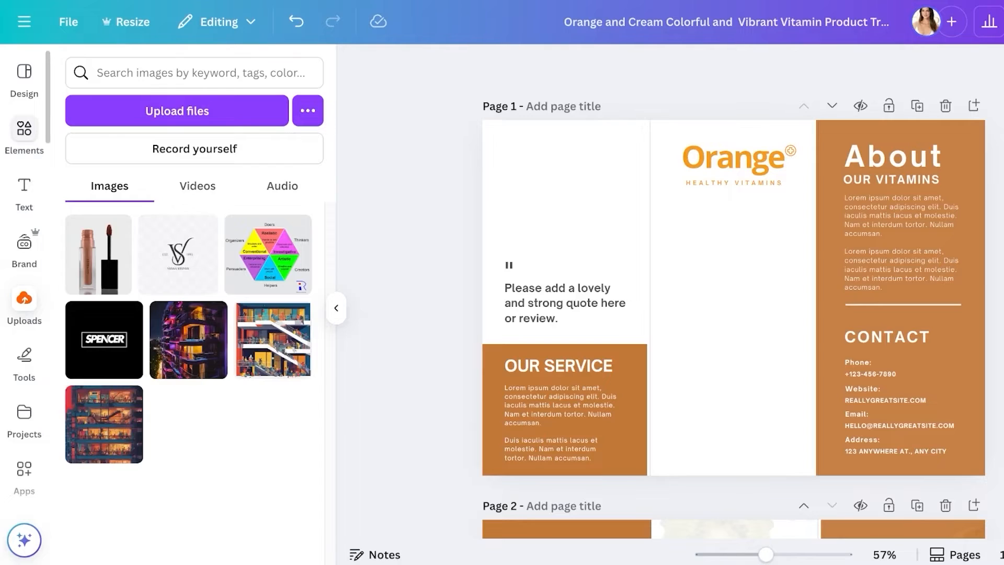
pyautogui.click(25, 134)
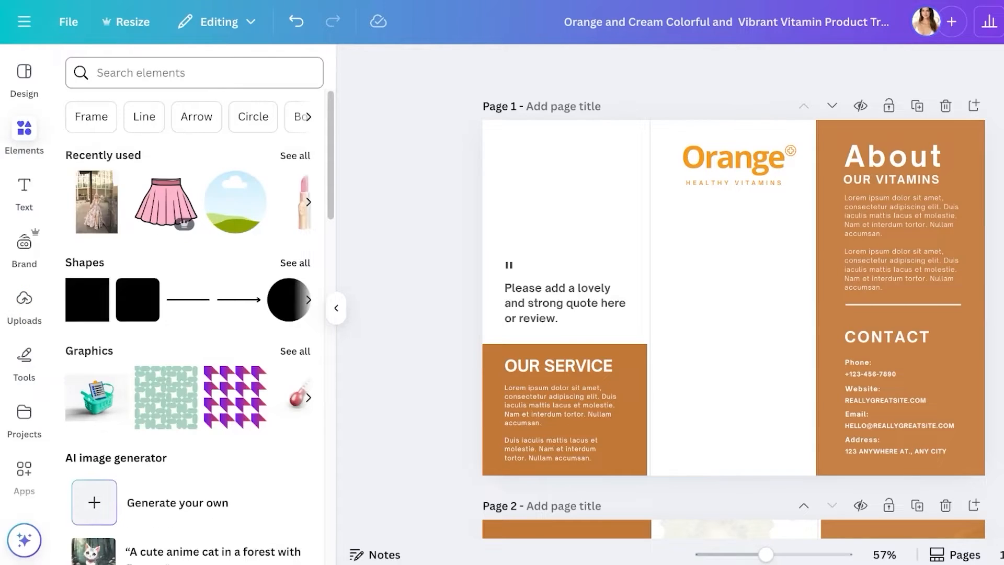
pyautogui.click(194, 73)
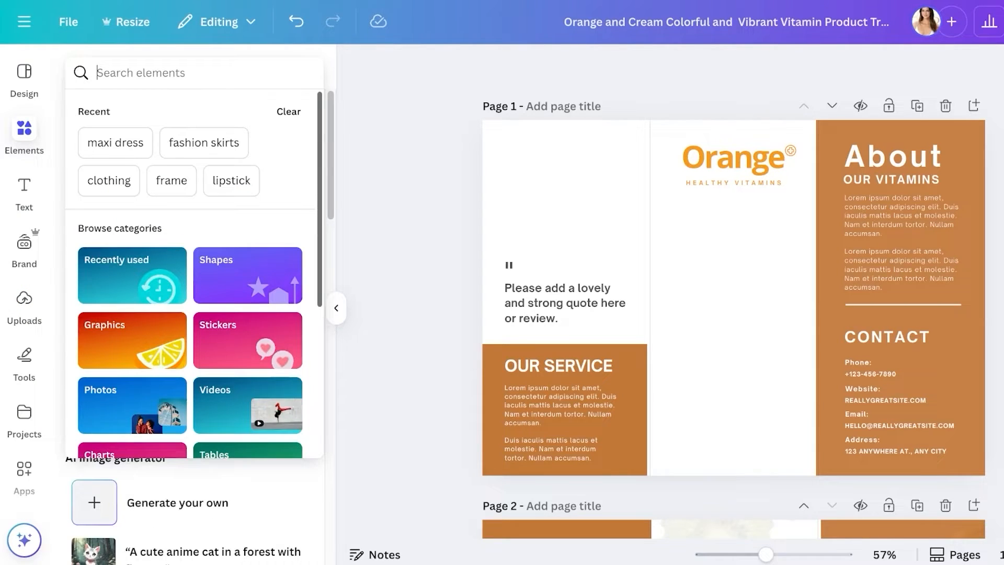
pyautogui.write("haur'")
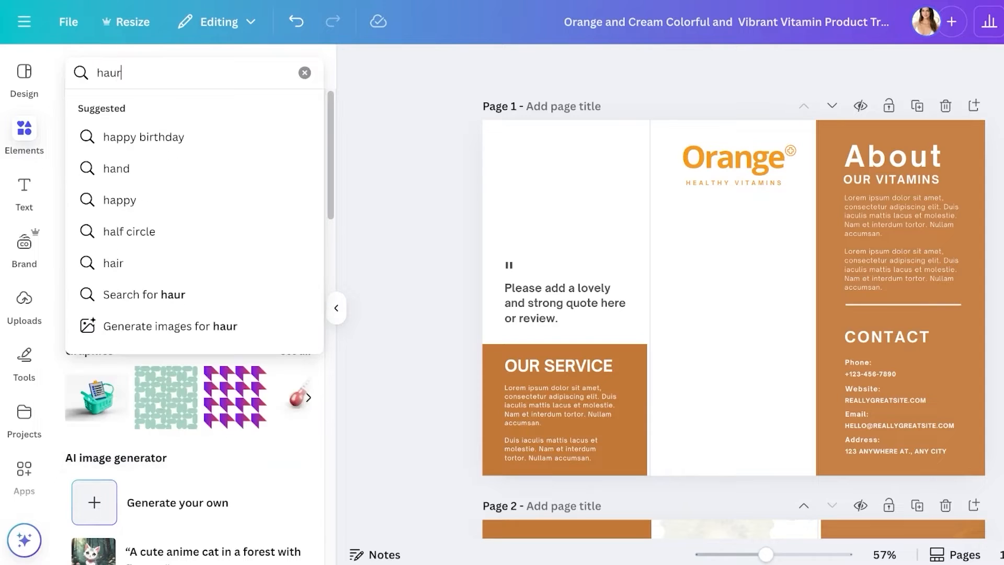
pyautogui.press('BackSpace')
pyautogui.press('BackSpace')
pyautogui.press('BackSpace')
pyautogui.write('salob')
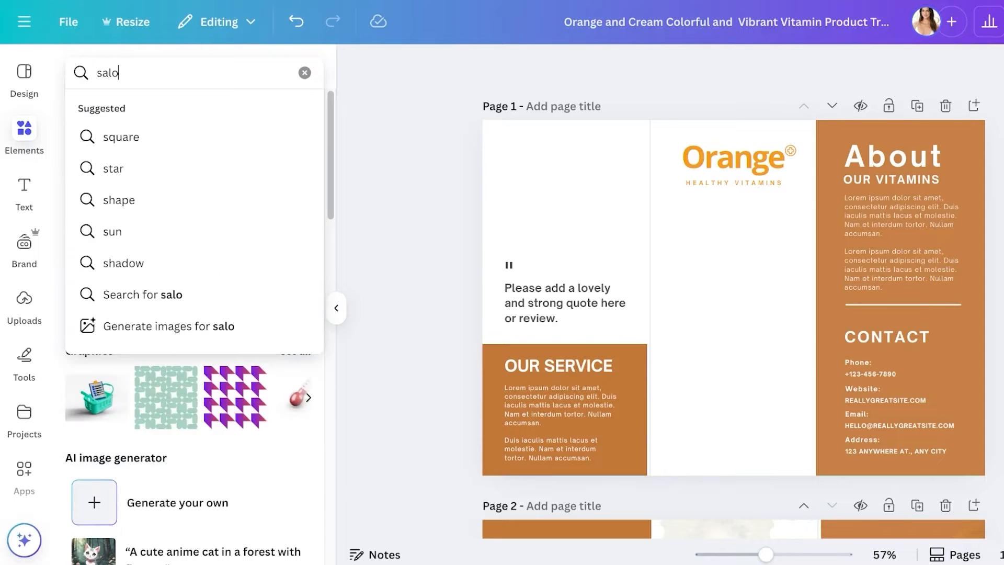
pyautogui.press('Return')
pyautogui.press('BackSpace')
pyautogui.write('n')
pyautogui.press('Return')
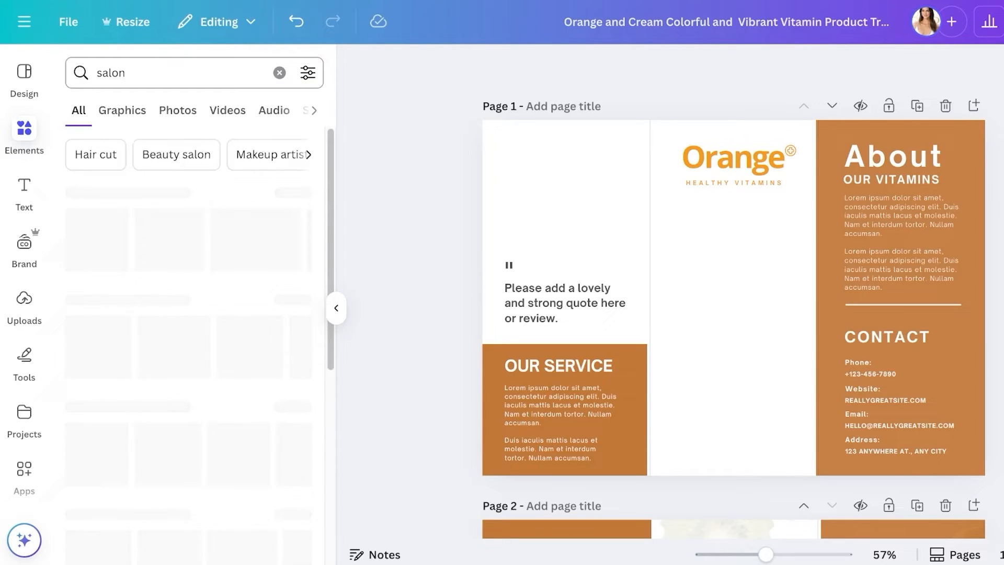
pyautogui.click(178, 110)
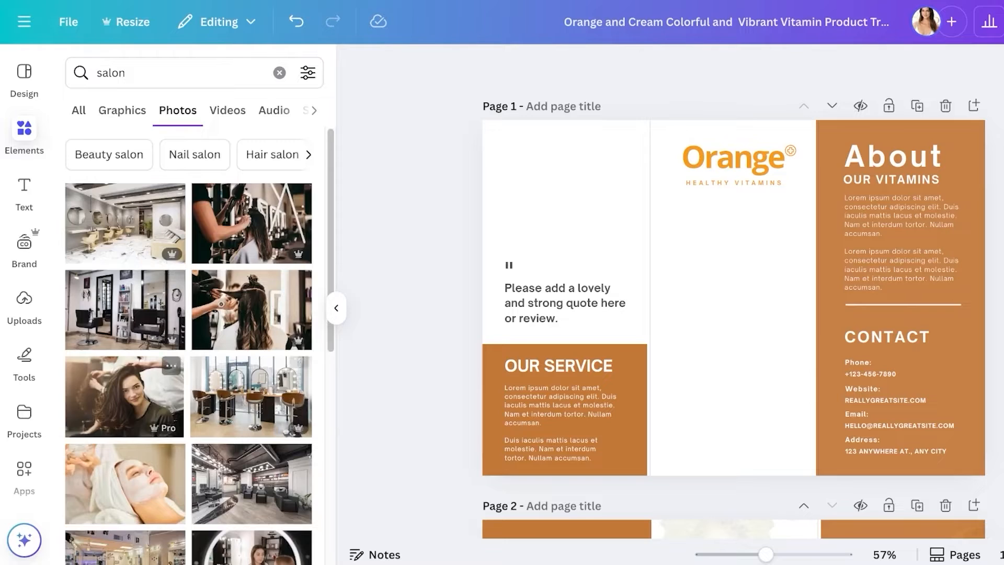
# - Insert the photo of a stylist blow-drying long curled hair on page 1, shrink it and shift it toward the middle panel
pyautogui.click(252, 310)
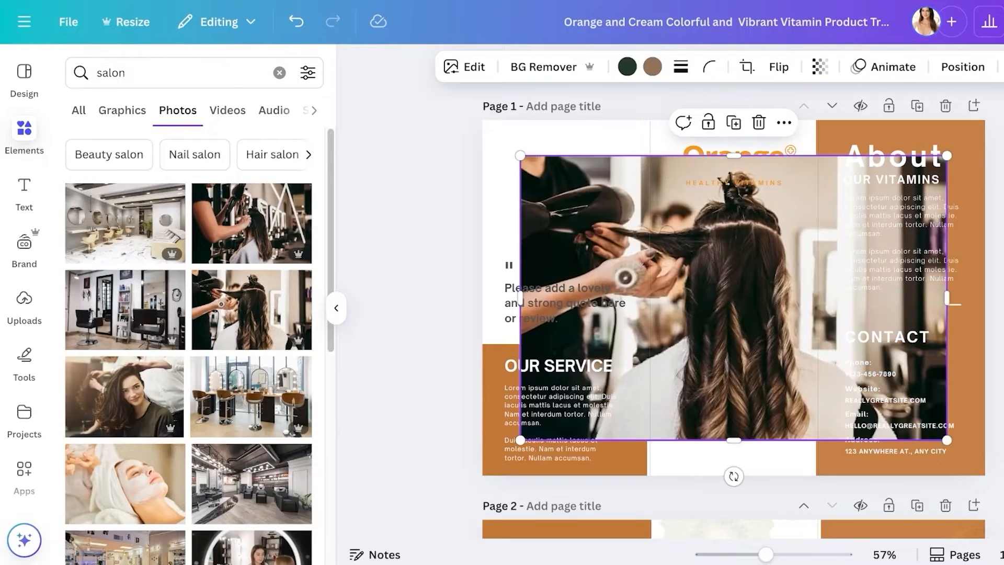
pyautogui.click(464, 66)
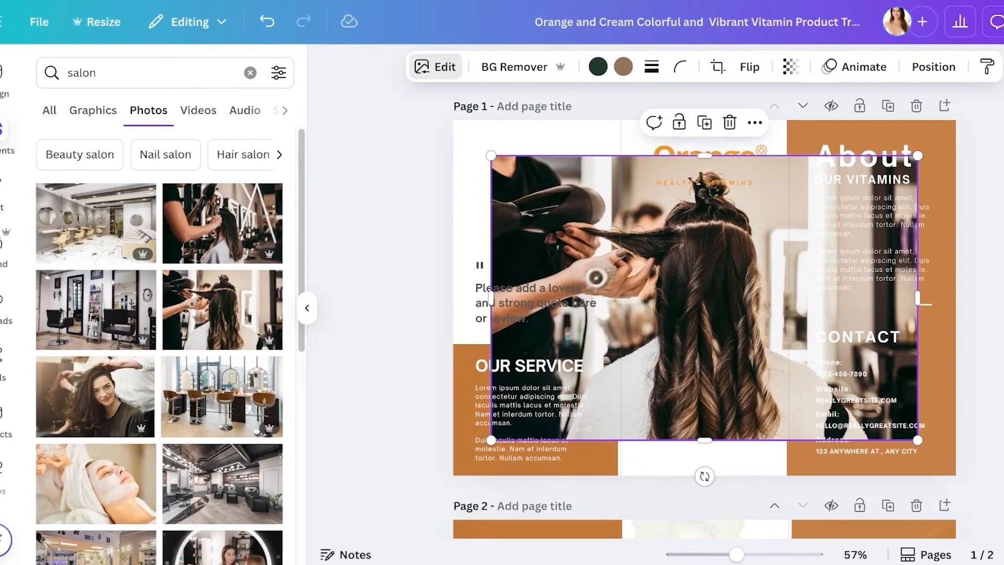
pyautogui.moveTo(520, 155); pyautogui.dragTo(607, 251)
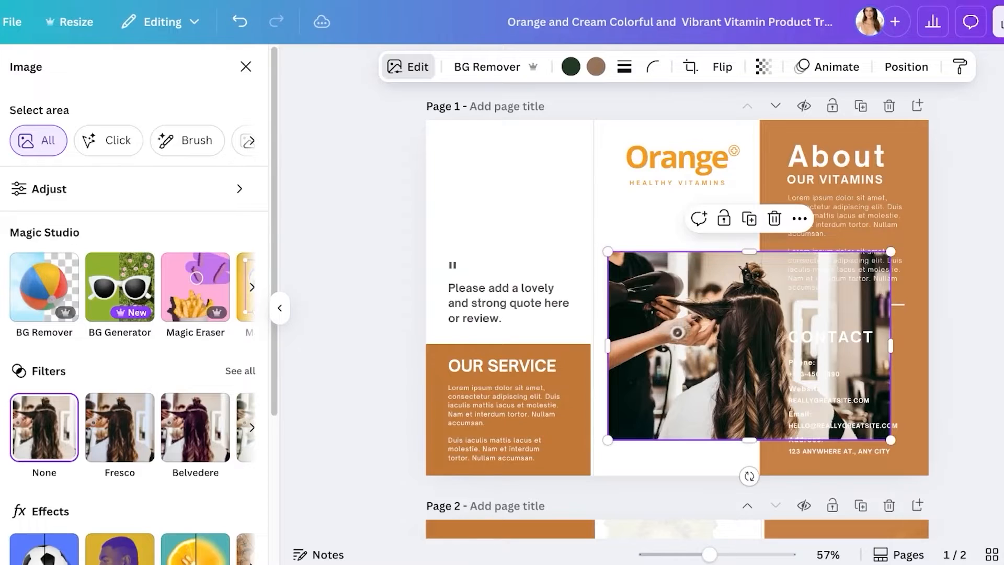
pyautogui.moveTo(749, 346); pyautogui.dragTo(636, 294)
# - Crop the blow-drying photo on both sides so it is about as wide as a brochure panel
pyautogui.click(690, 66)
pyautogui.moveTo(775, 200); pyautogui.dragTo(706, 201)
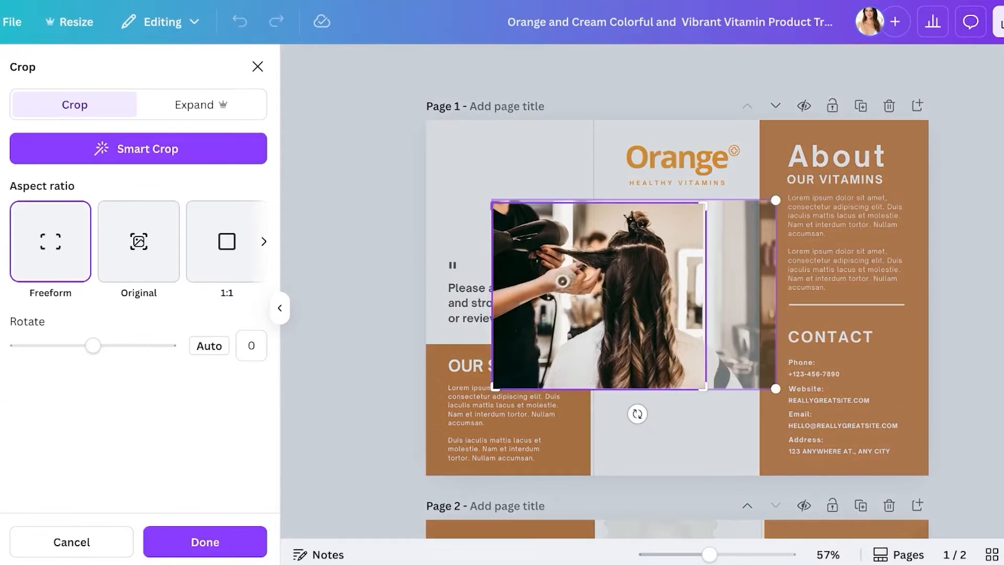
pyautogui.moveTo(493, 200); pyautogui.dragTo(535, 200)
pyautogui.press('Return')
# - Place the cropped hair photo below the title on the middle panel, flush with the panel's left edge
pyautogui.moveTo(620, 294); pyautogui.dragTo(677, 316)
pyautogui.press('Right')
pyautogui.press('Right')
pyautogui.press('Right')
pyautogui.press('Right')
pyautogui.press('Right')
pyautogui.press('Right')
pyautogui.click(974, 293)
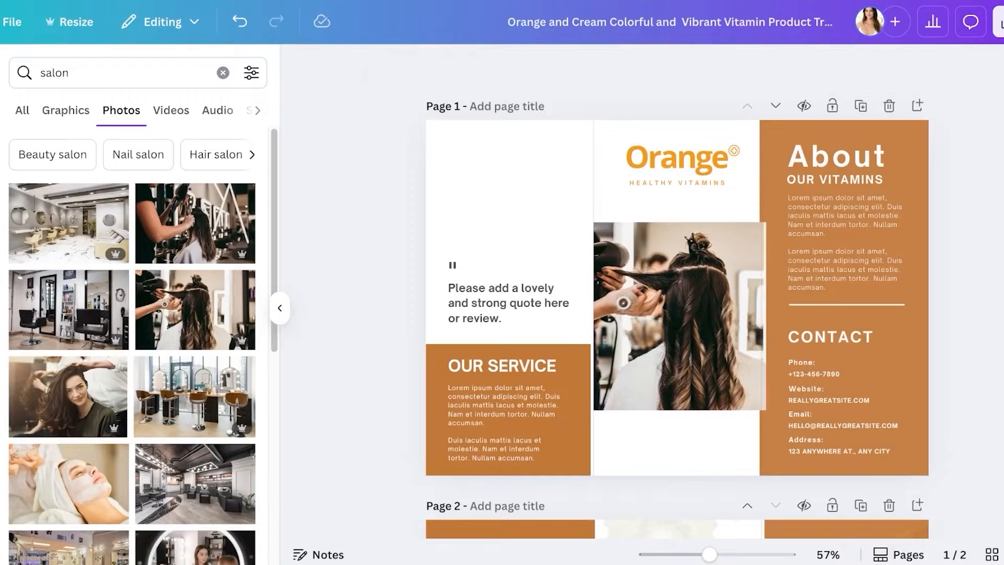
# - Trim the hair photo's right side so that it ends at the edge of the middle panel
pyautogui.click(910, 321)
pyautogui.click(732, 316)
pyautogui.moveTo(766, 316); pyautogui.dragTo(760, 316)
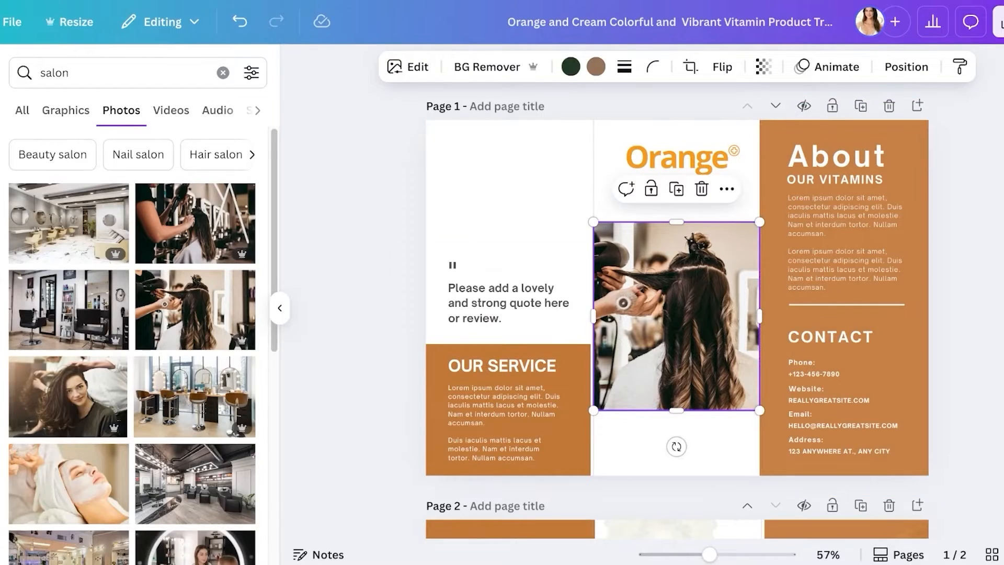
pyautogui.moveTo(594, 316); pyautogui.dragTo(594, 315)
pyautogui.click(376, 315)
# - Shift the picture slightly left inside its crop frame on the middle panel
pyautogui.click(664, 316)
pyautogui.doubleClick(677, 316)
pyautogui.moveTo(676, 316); pyautogui.dragTo(657, 316)
pyautogui.press('Return')
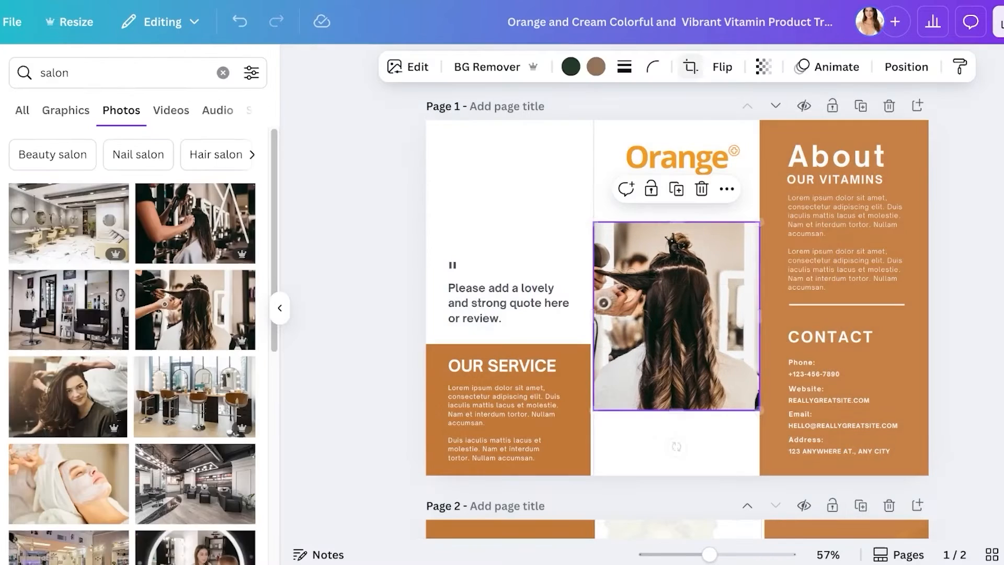
# - Replace the "Orange" title with "LILYS" and the "HEALTHY VITAMINS" tagline with "HAIR SALON"
pyautogui.doubleClick(677, 157)
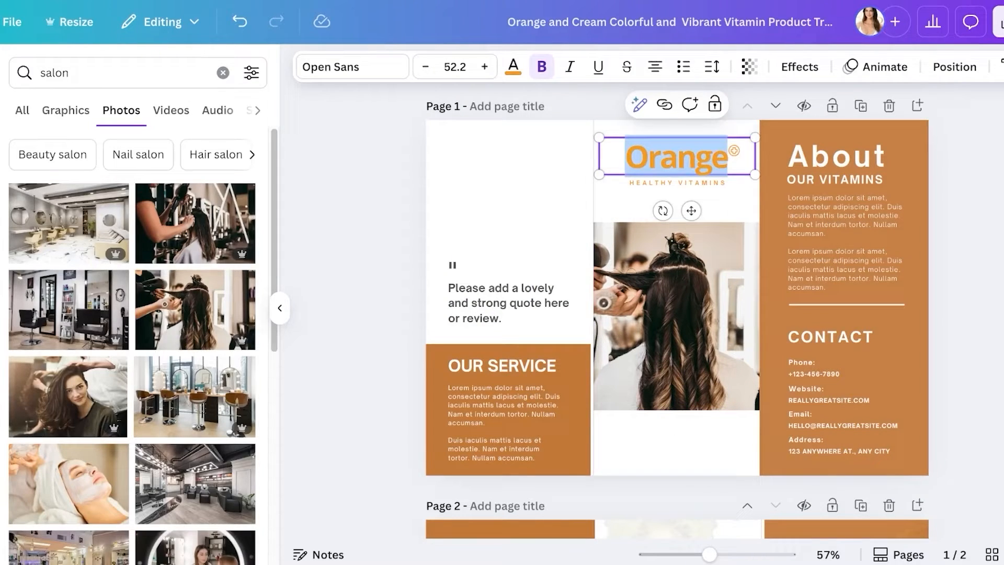
pyautogui.press('BackSpace')
pyautogui.write('LILYS')
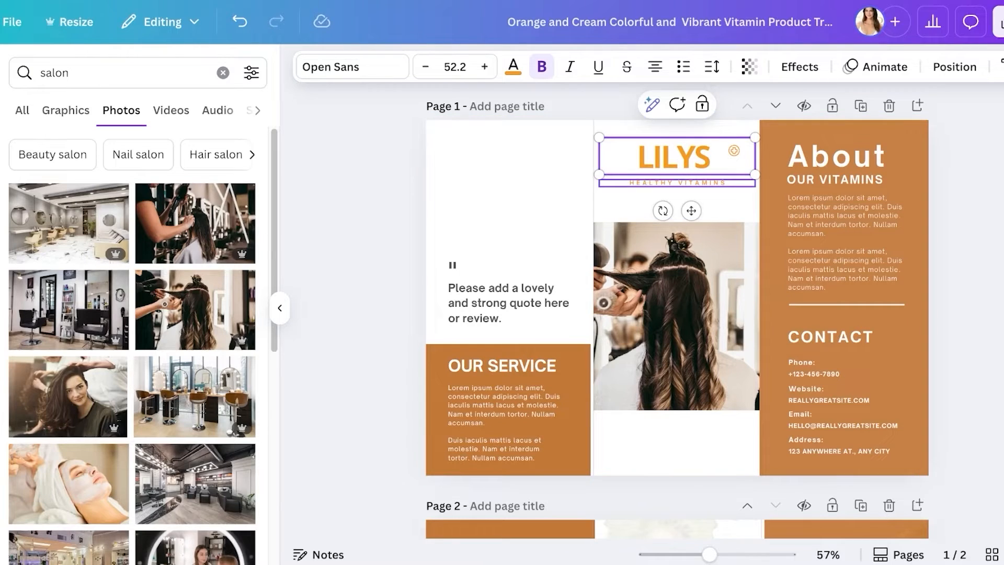
pyautogui.doubleClick(678, 182)
pyautogui.write('S')
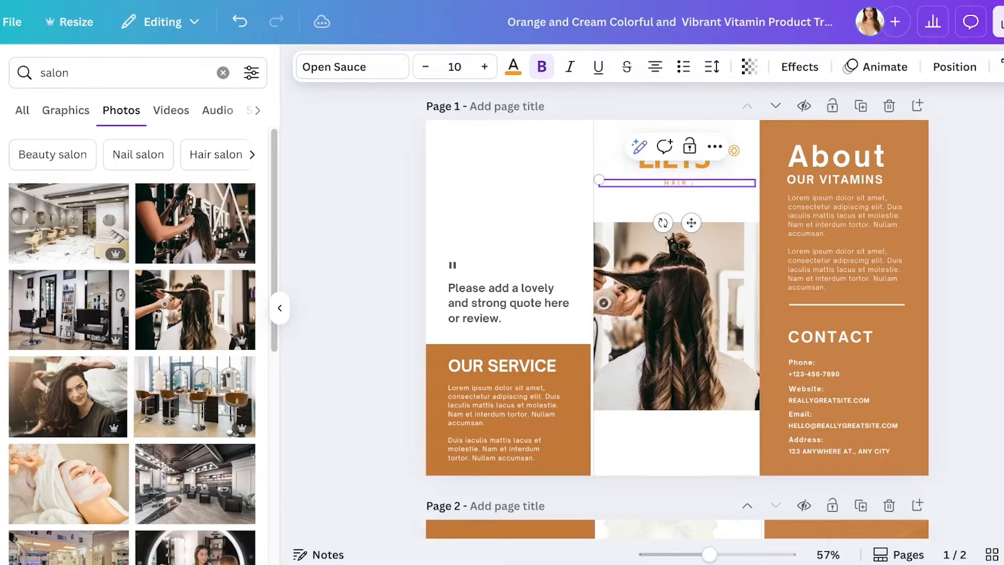
pyautogui.write('AIR SALON')
pyautogui.press('Escape')
# - Recolor the LILYS title and HAIR SALON tagline together in dark maroon #710522
pyautogui.moveTo(654, 202); pyautogui.dragTo(658, 145)
pyautogui.click(575, 66)
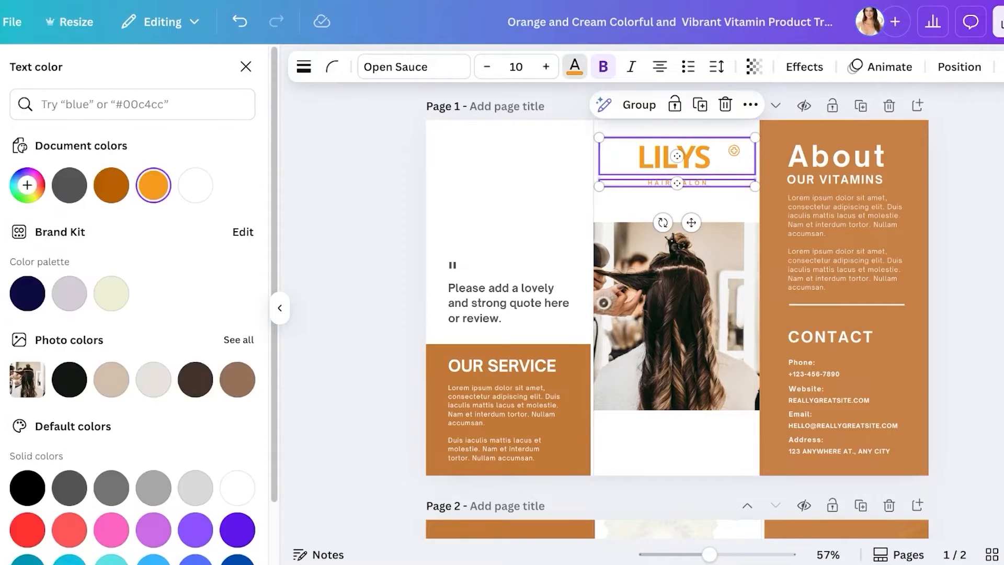
pyautogui.click(195, 380)
pyautogui.scroll(-3, 134, 283)
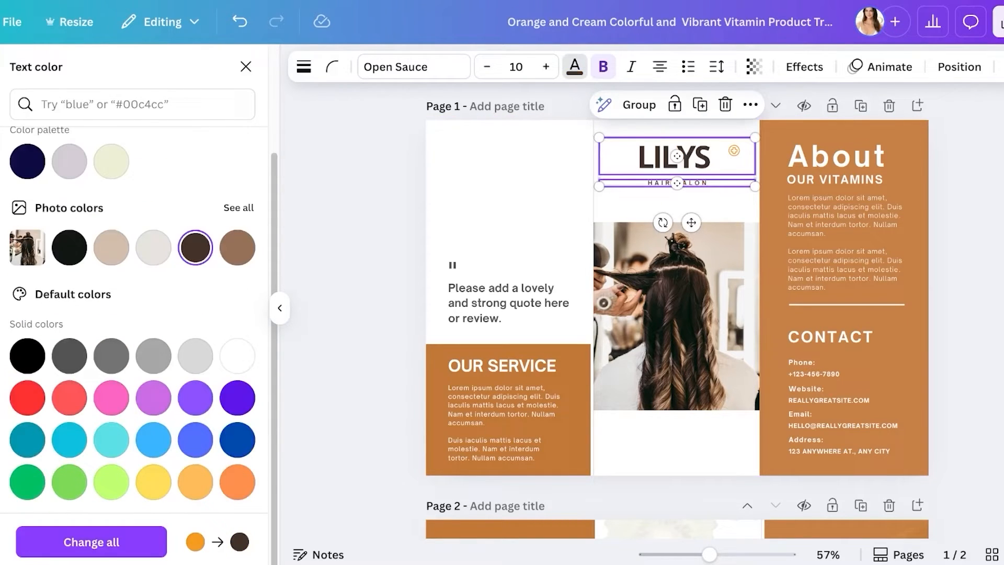
pyautogui.click(237, 398)
pyautogui.scroll(3, 31, 194)
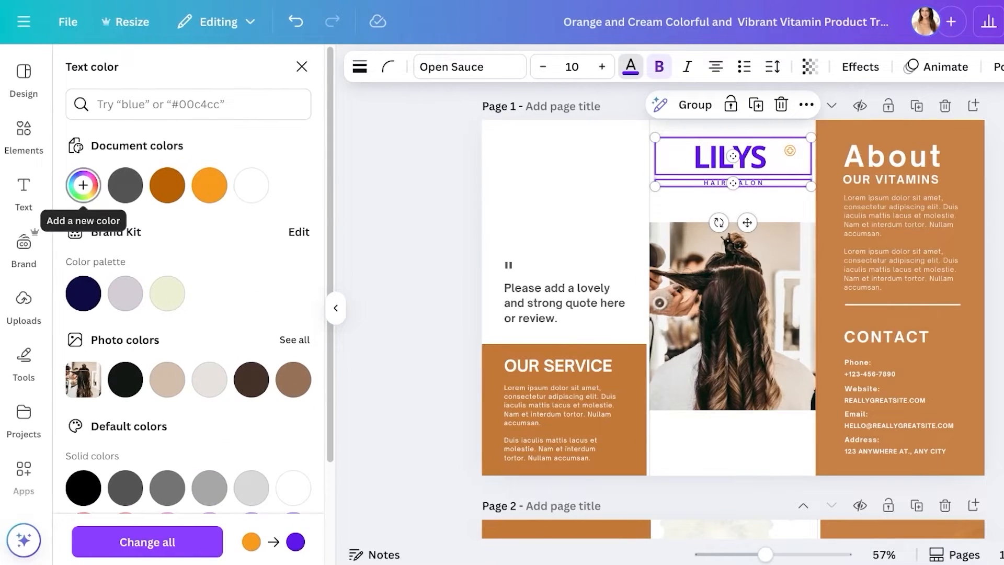
pyautogui.click(83, 186)
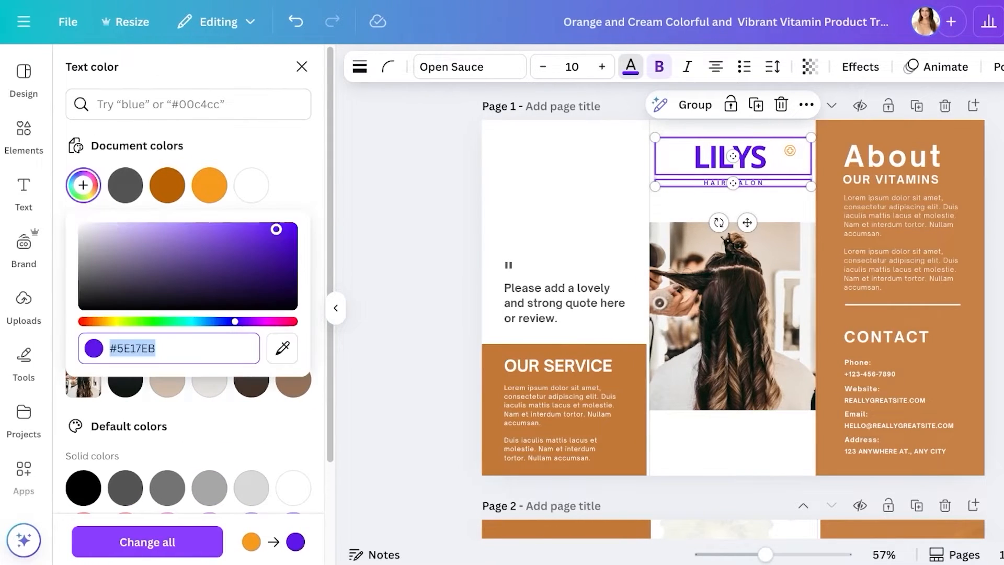
pyautogui.click(284, 322)
pyautogui.click(288, 271)
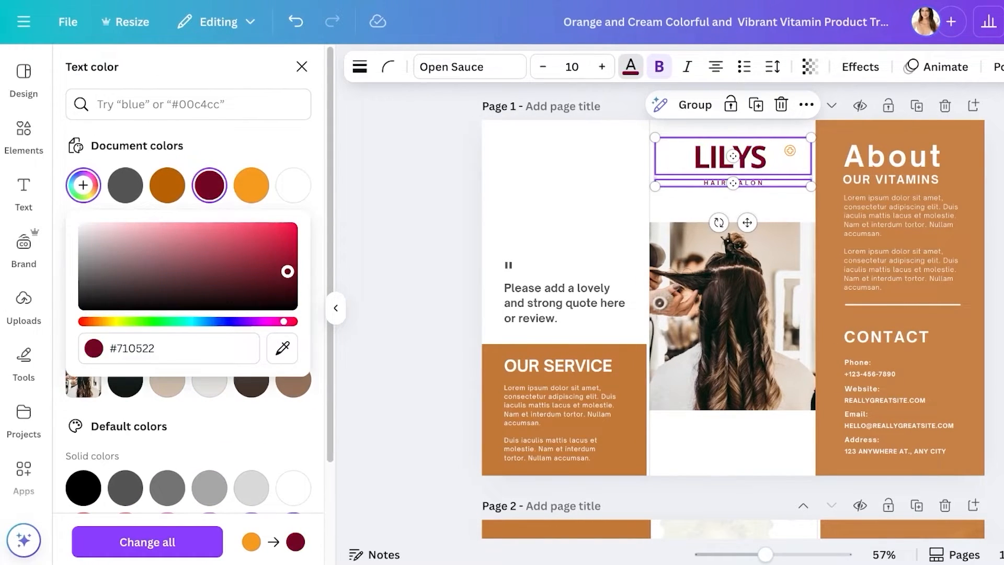
pyautogui.click(995, 304)
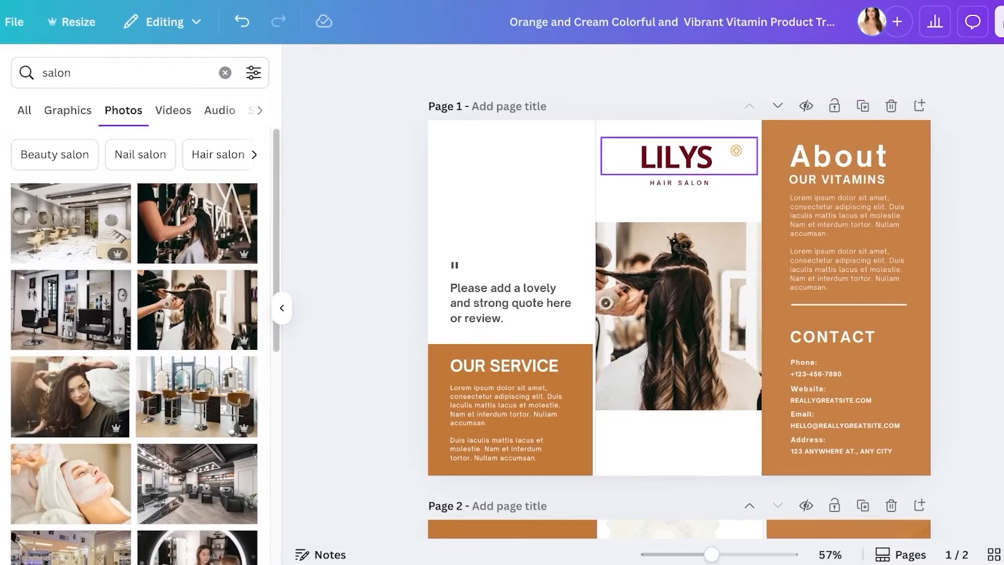
# - Delete the small orange badge graphic beside the LILYS title
pyautogui.click(790, 151)
pyautogui.click(711, 112)
pyautogui.click(968, 149)
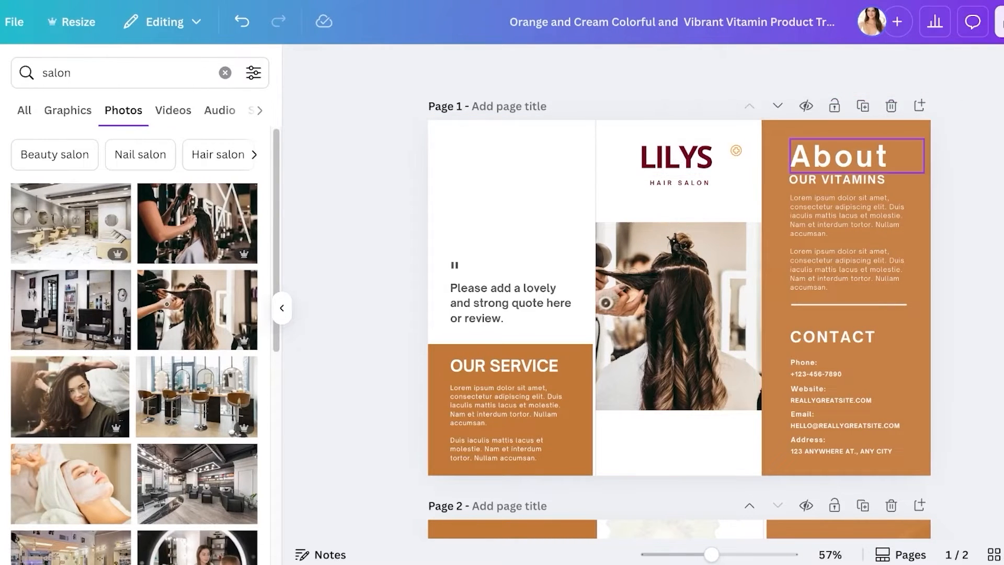
pyautogui.click(736, 150)
pyautogui.press('Delete')
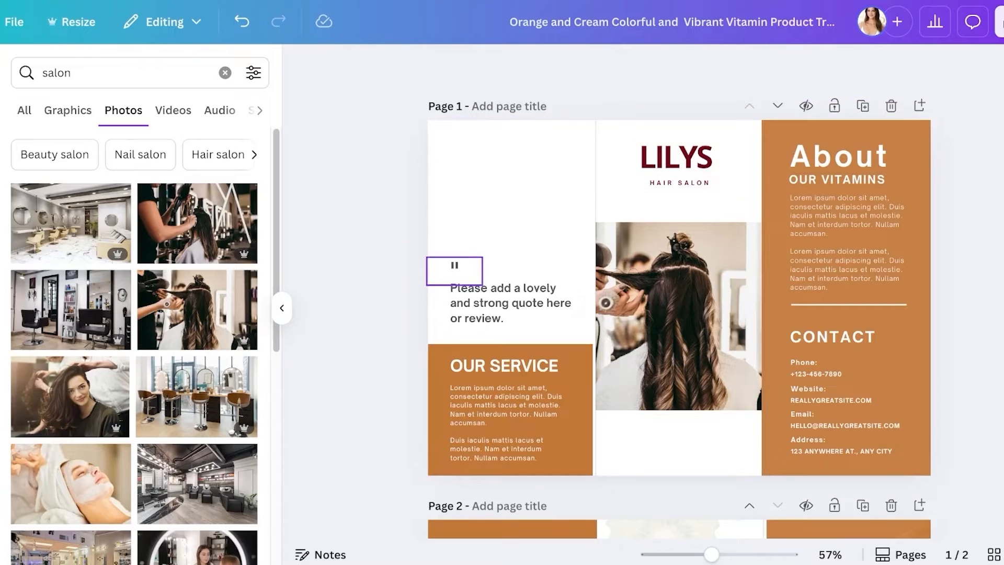
# - Insert the salon photo of hands cutting hair with scissors and crop away its left side and bottom
pyautogui.scroll(-5, 198, 366)
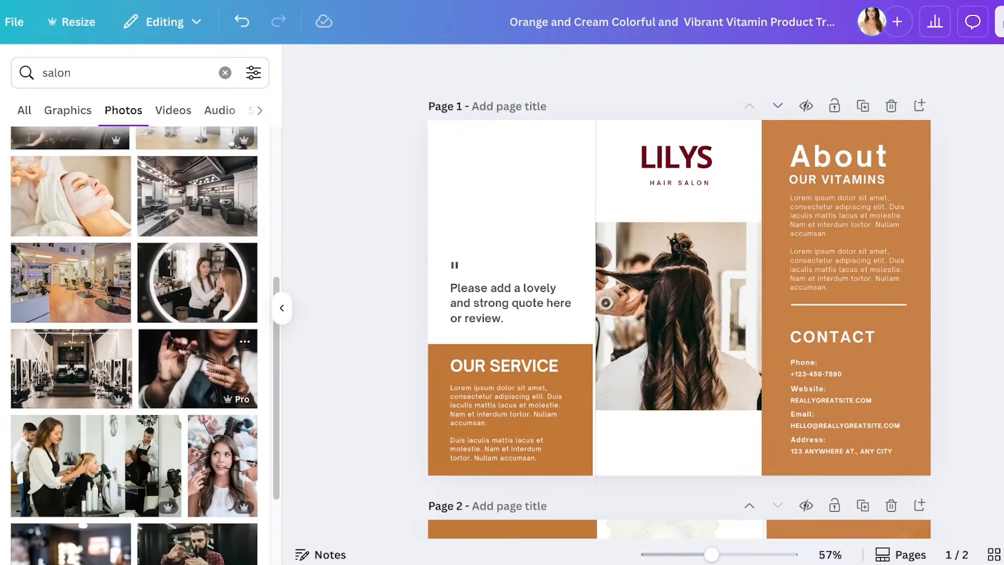
pyautogui.click(197, 368)
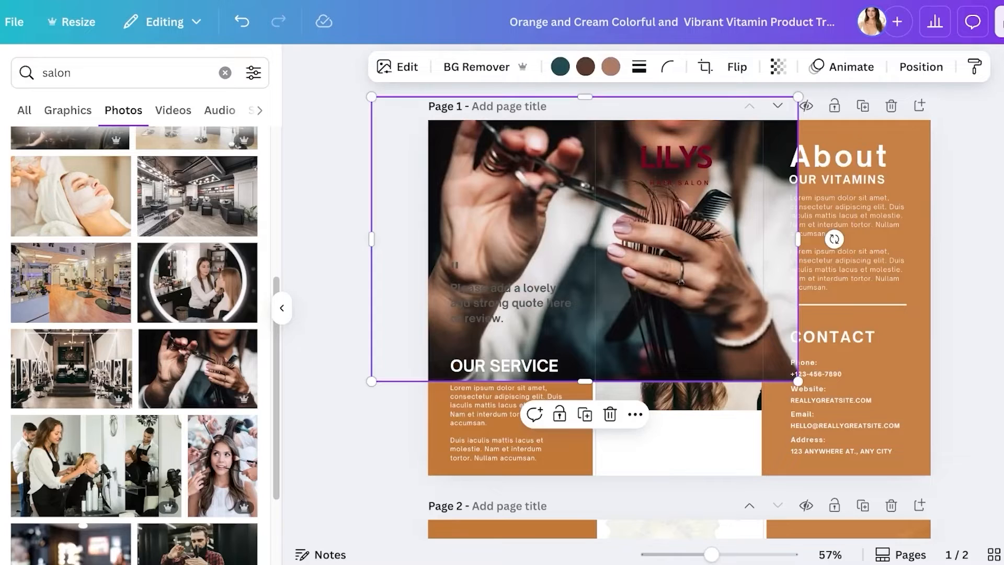
pyautogui.doubleClick(585, 239)
pyautogui.moveTo(373, 381); pyautogui.dragTo(496, 318)
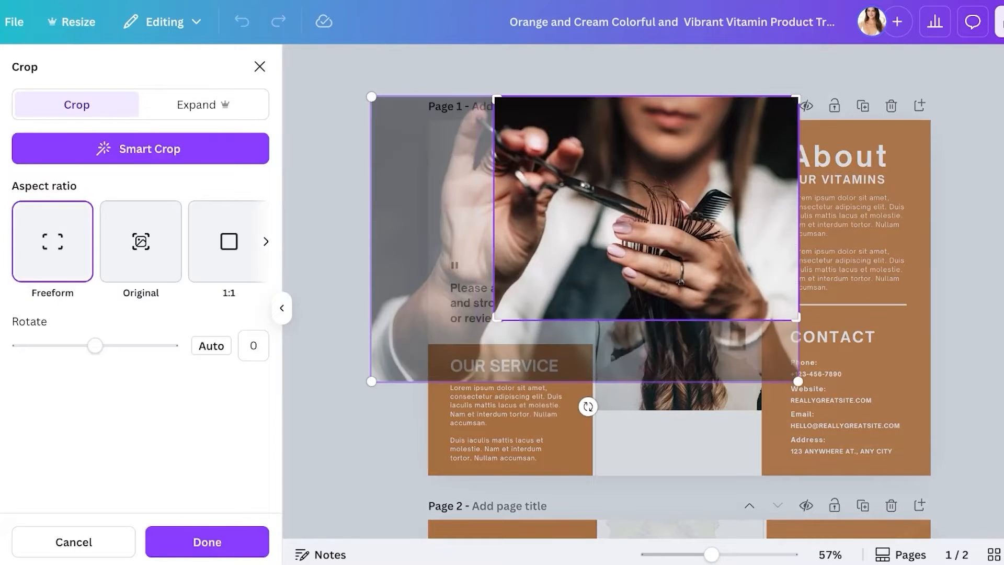
pyautogui.press('Return')
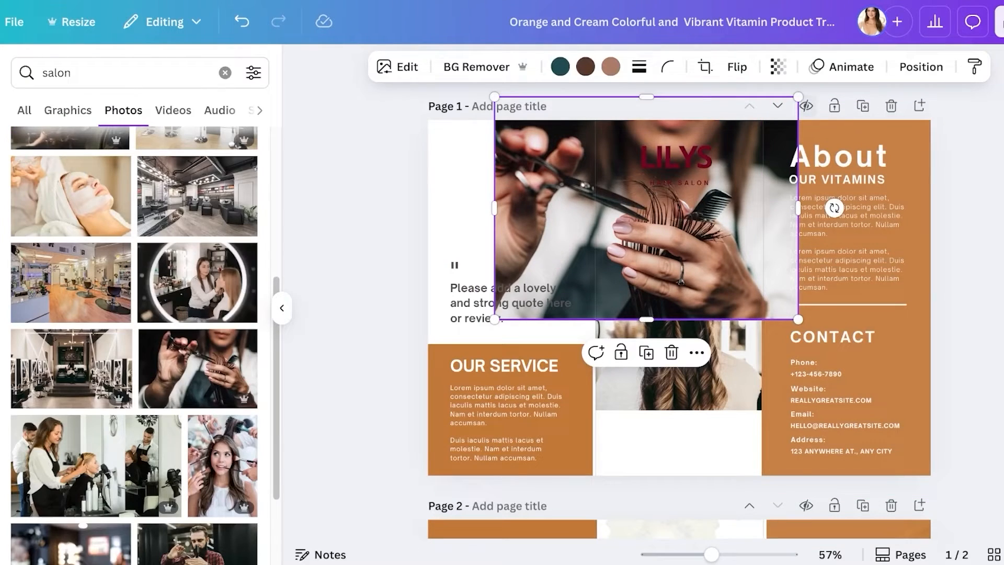
# - Shrink the scissors photo to panel width and place it at the top of page 1's left panel
pyautogui.moveTo(798, 97); pyautogui.dragTo(666, 194)
pyautogui.moveTo(580, 256); pyautogui.dragTo(508, 179)
pyautogui.press('Escape')
# - Replace the quote placeholder on the left panel with "Styles that make you glow" and move it up under the quotation mark
pyautogui.doubleClick(510, 303)
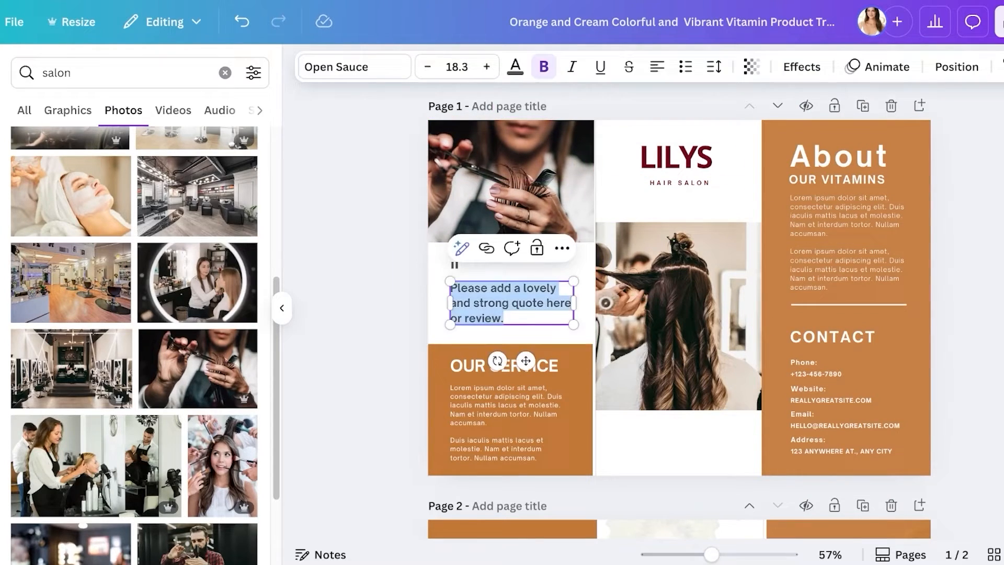
pyautogui.write('Get your own')
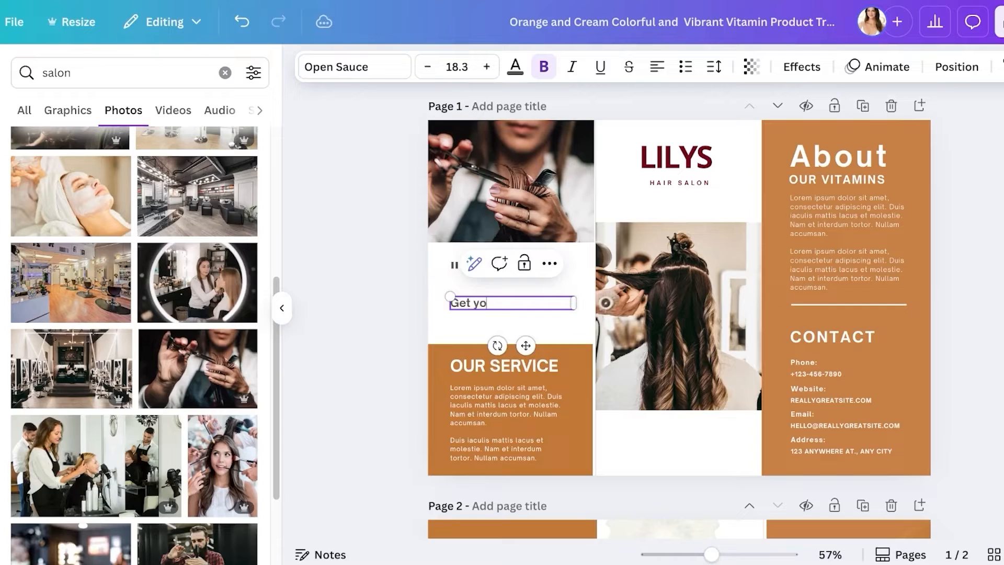
pyautogui.press('BackSpace')
pyautogui.press('BackSpace')
pyautogui.press('BackSpace')
pyautogui.press('BackSpace')
pyautogui.press('BackSpace')
pyautogui.press('BackSpace')
pyautogui.press('BackSpace')
pyautogui.press('BackSpace')
pyautogui.press('BackSpace')
pyautogui.press('BackSpace')
pyautogui.press('BackSpace')
pyautogui.press('BackSpace')
pyautogui.press('BackSpace')
pyautogui.write('Styles that m')
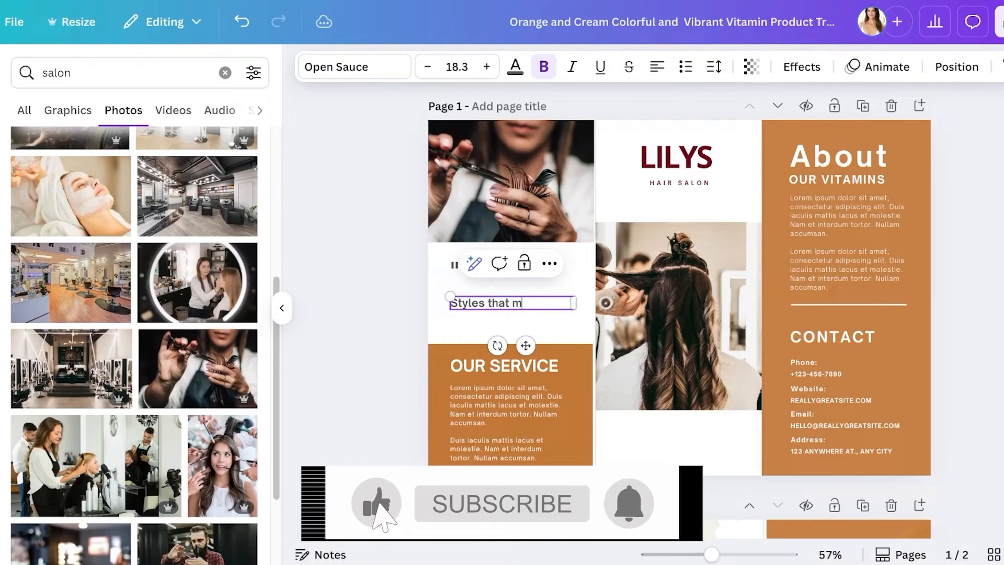
pyautogui.write('ake you glow')
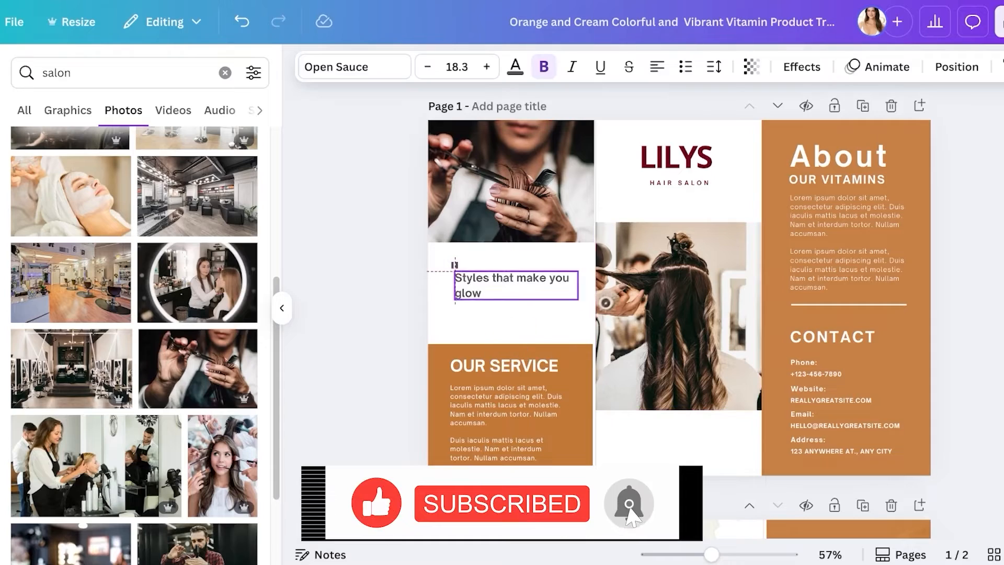
pyautogui.moveTo(530, 336)
pyautogui.mouseDown()
pyautogui.moveTo(531, 327)
pyautogui.moveTo(522, 344)
pyautogui.mouseUp()
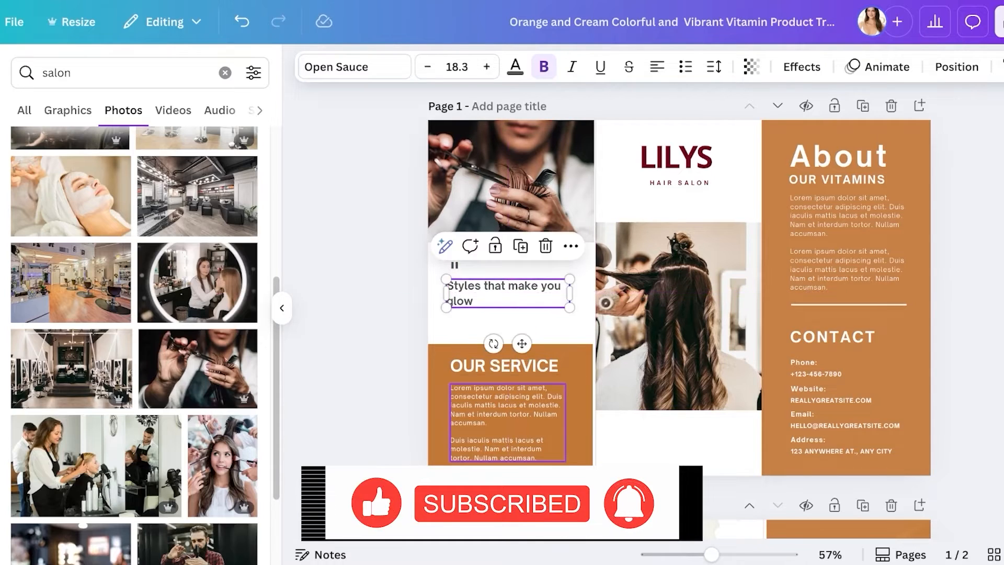
# - Delete the "OUR VITAMINS" subtitle beneath the About heading on page 1
pyautogui.click(517, 365)
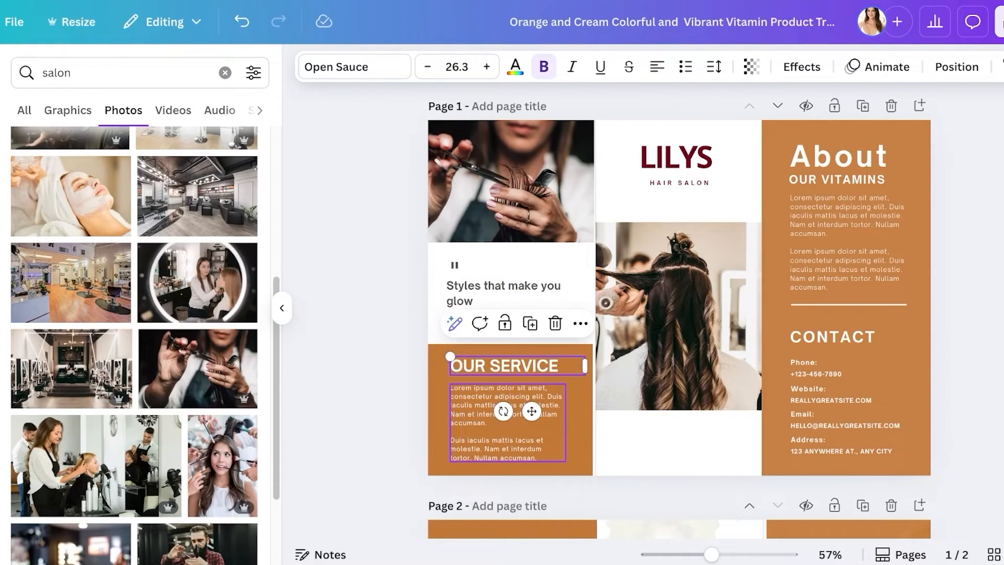
pyautogui.doubleClick(837, 179)
pyautogui.press('BackSpace')
pyautogui.press('Escape')
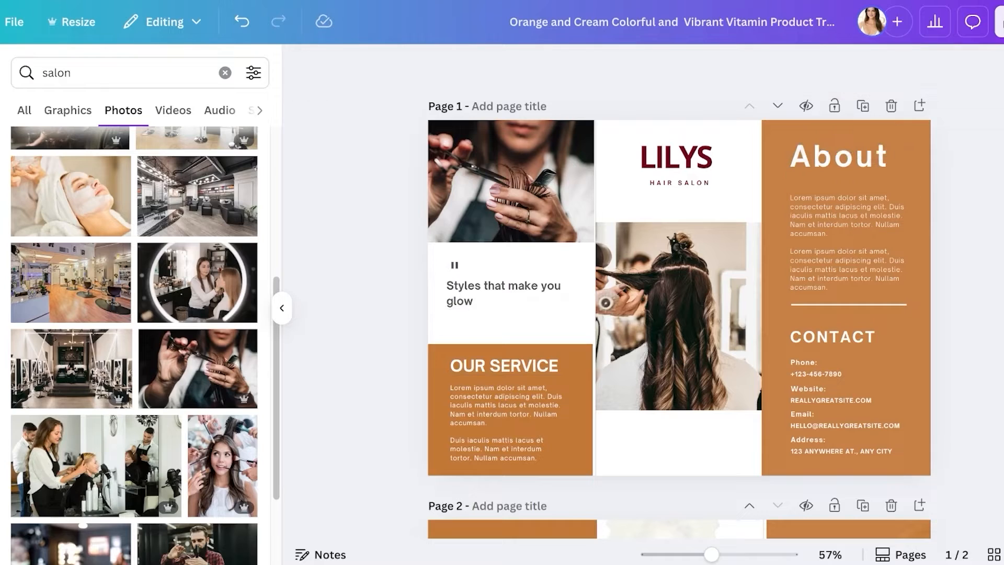
# - Replace the placeholder paragraph under OUR SERVICE on page 1 with "We provide all kinds of hair services including"
pyautogui.scroll(-1, 837, 408)
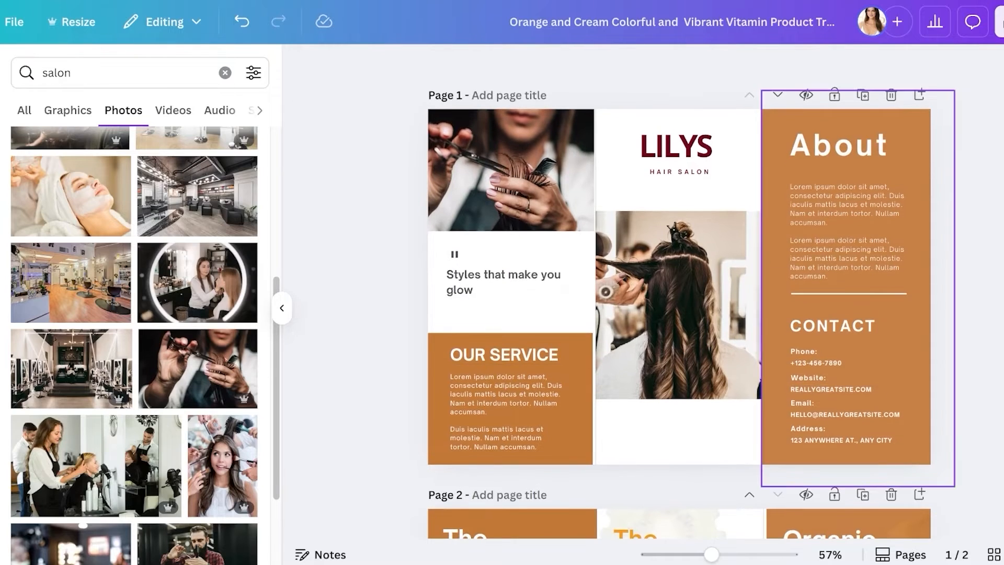
pyautogui.scroll(-7, 847, 314)
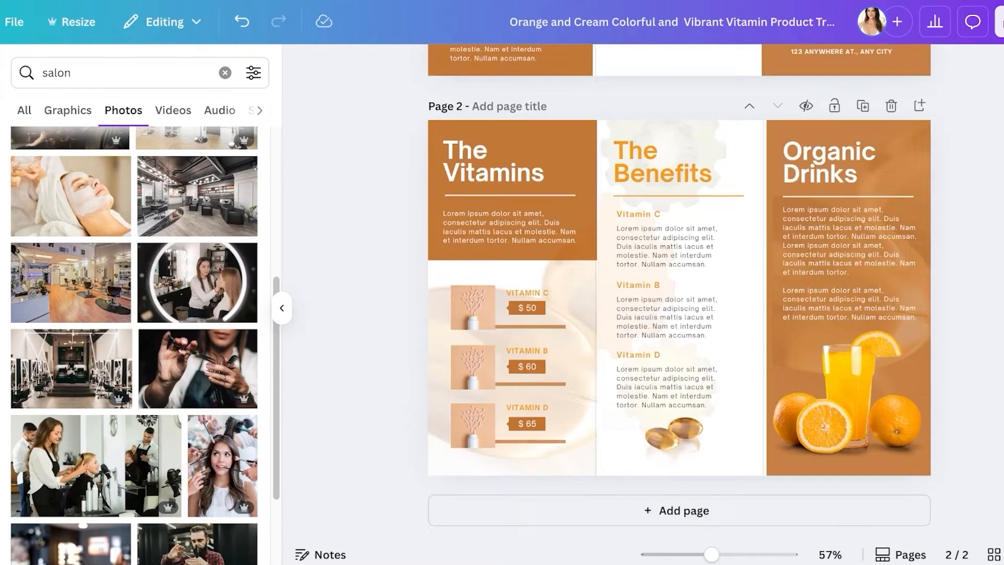
pyautogui.scroll(7, 523, 366)
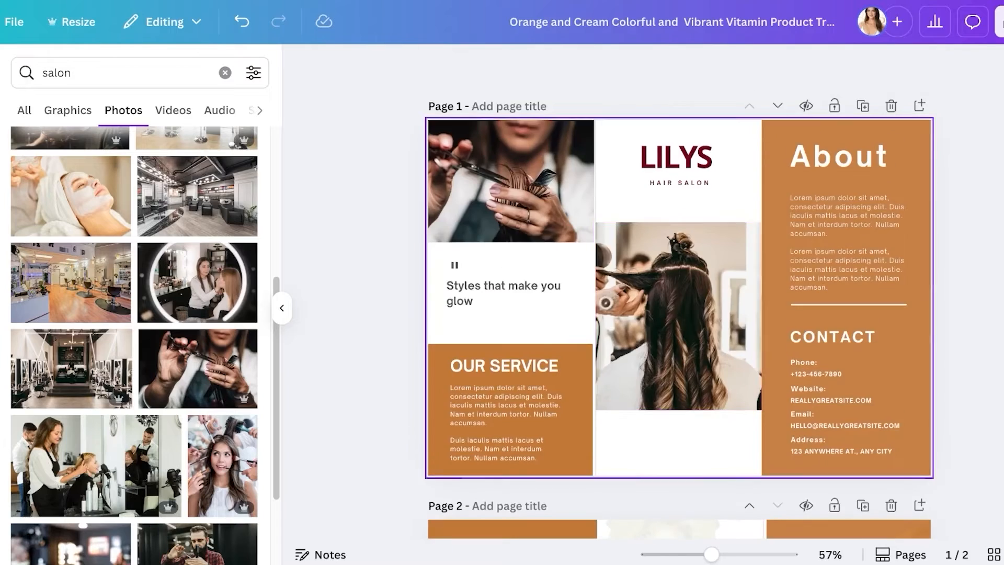
pyautogui.doubleClick(507, 423)
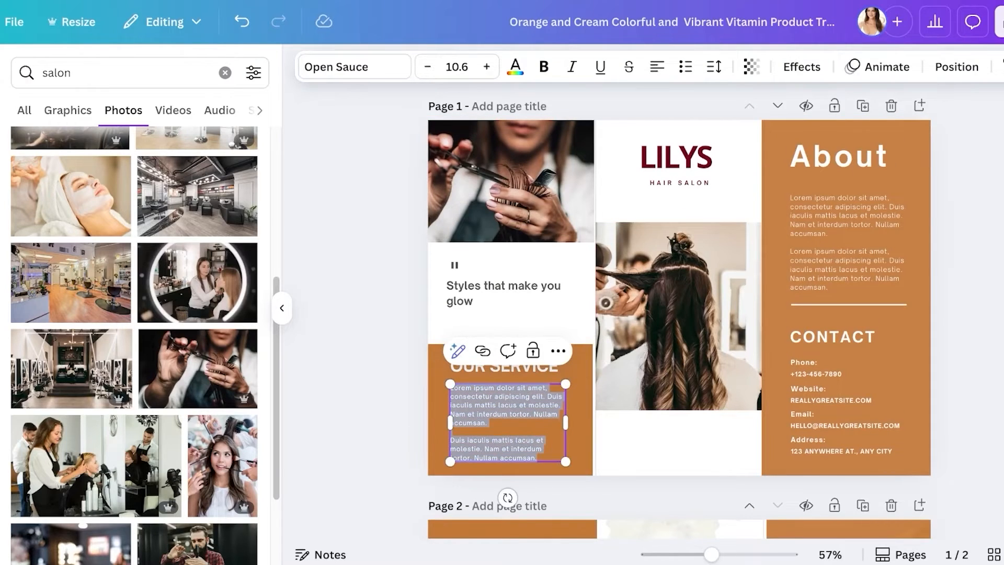
pyautogui.write('We provide all')
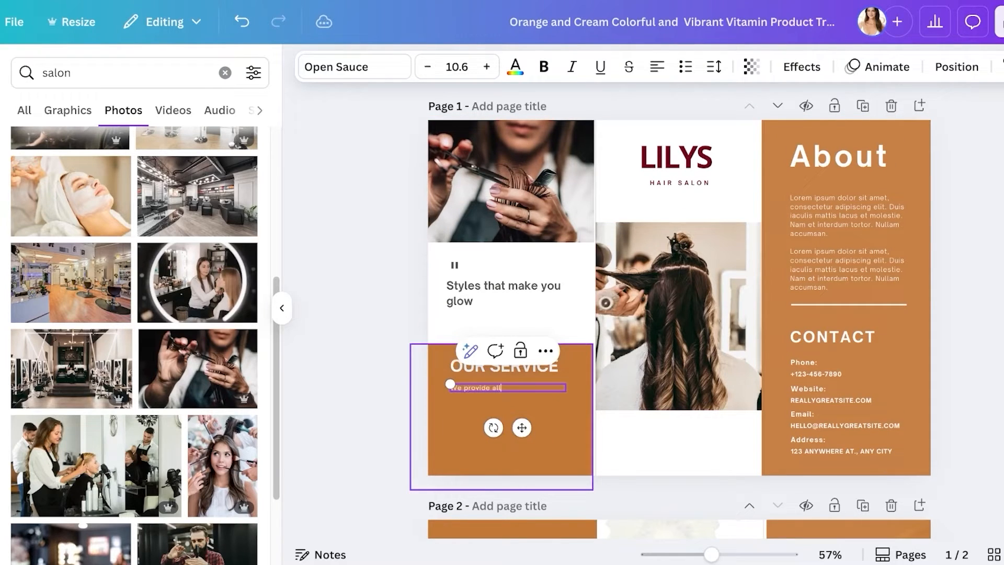
pyautogui.write(' kinds of hair servix')
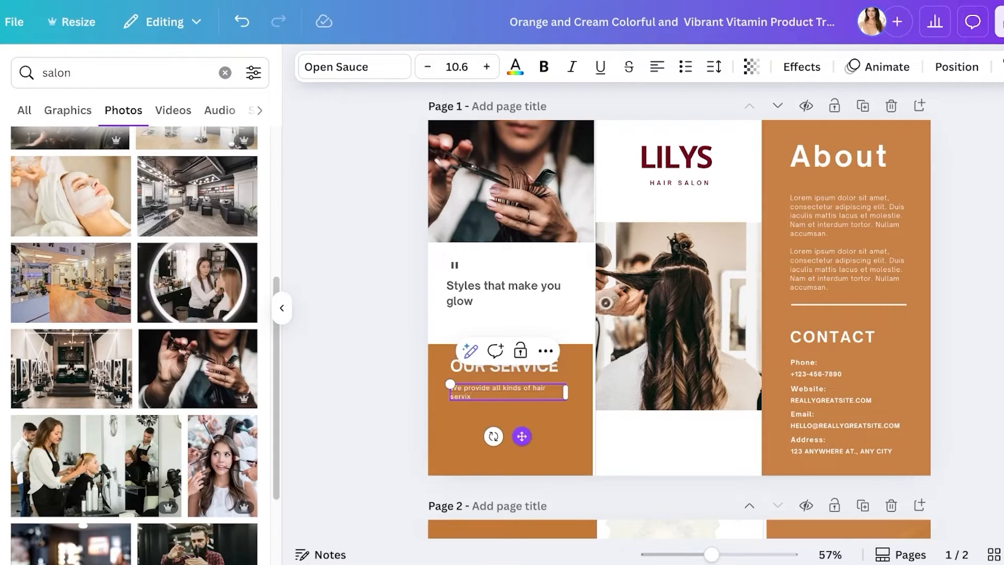
pyautogui.press('BackSpace')
pyautogui.write('ces including')
# - List Haircuts, Hair Trims, Baby Cuts, Hair Dye, Lowlights, Highlights and Balyage on separate lines, one blank line below the service intro
pyautogui.press('Return')
pyautogui.press('Return')
pyautogui.write('hairc')
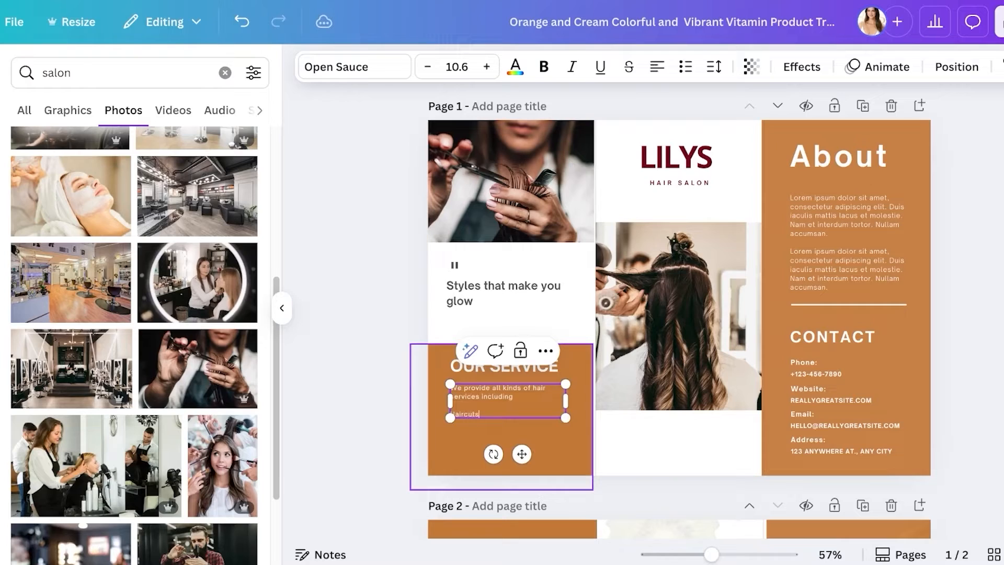
pyautogui.write('uts')
pyautogui.press('Return')
pyautogui.write('Hair Tr')
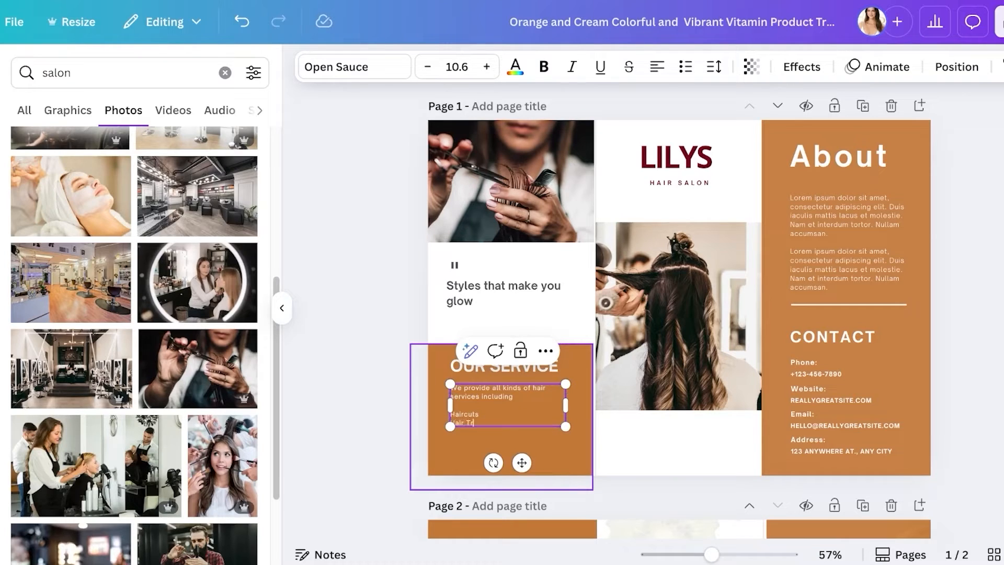
pyautogui.write('ims')
pyautogui.press('Return')
pyautogui.write('Baby Cuts ')
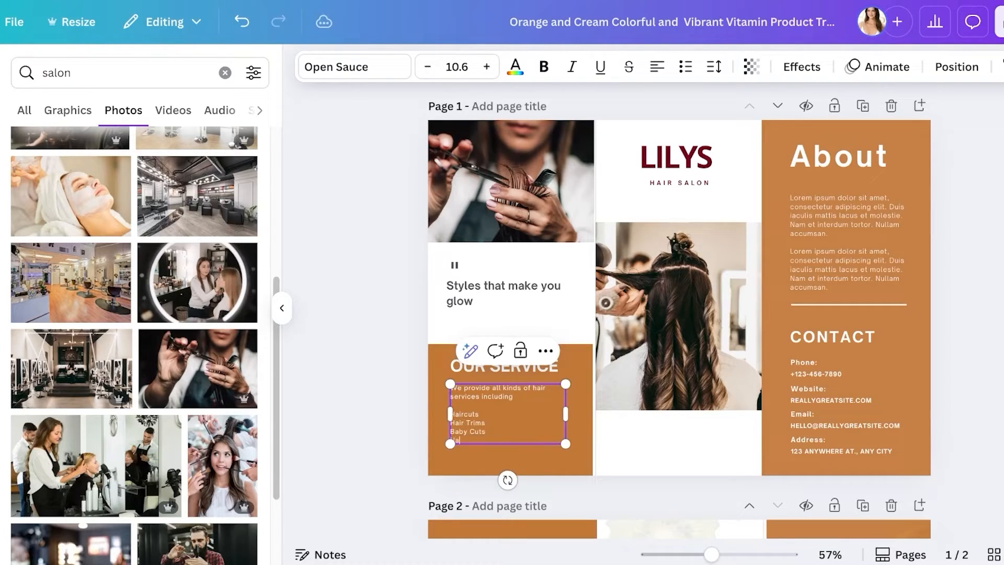
pyautogui.write('Hair Dye')
pyautogui.press('Return')
pyautogui.write('Lowlights ')
pyautogui.write('High')
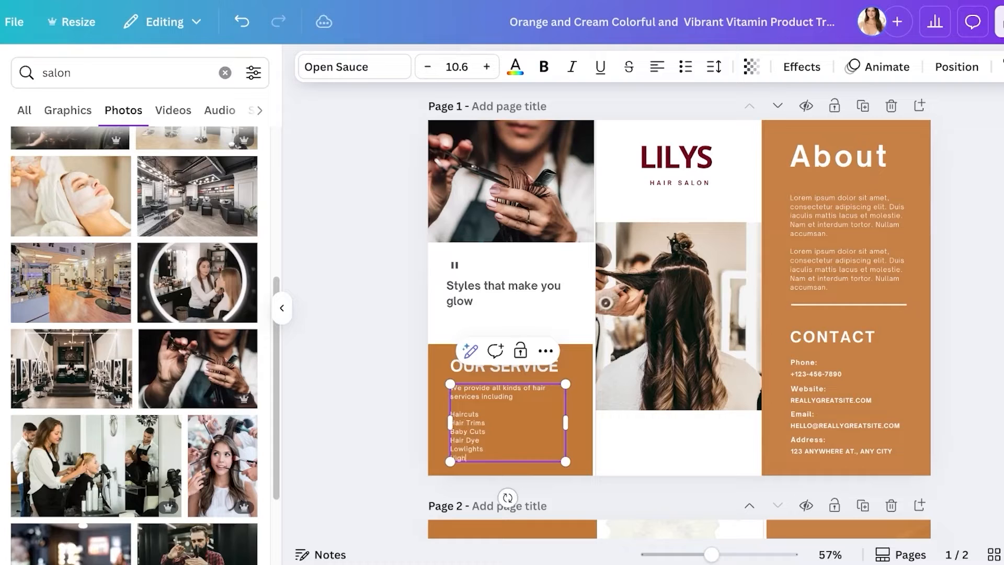
pyautogui.write('lights')
pyautogui.press('Return')
pyautogui.write('Balyage')
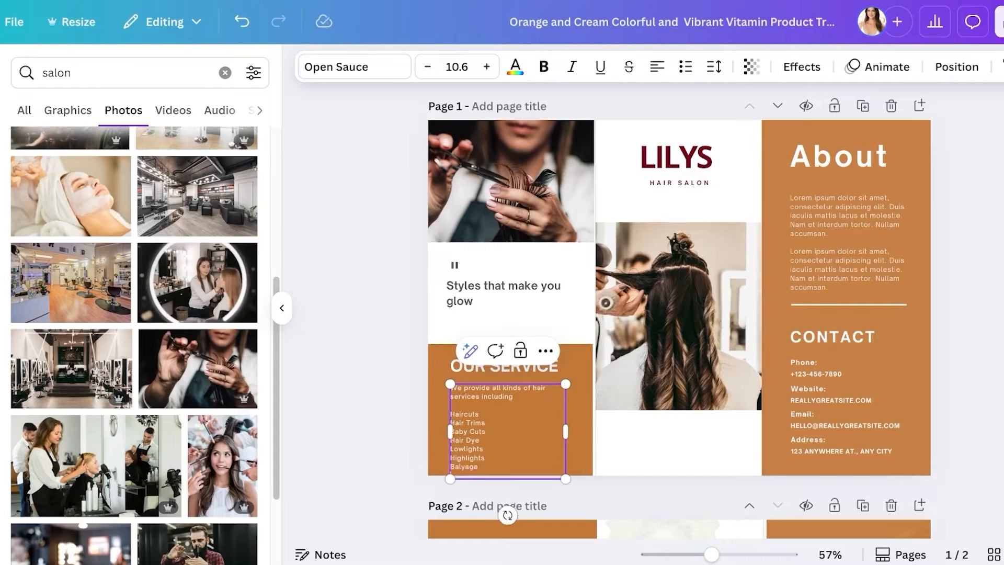
pyautogui.click(972, 293)
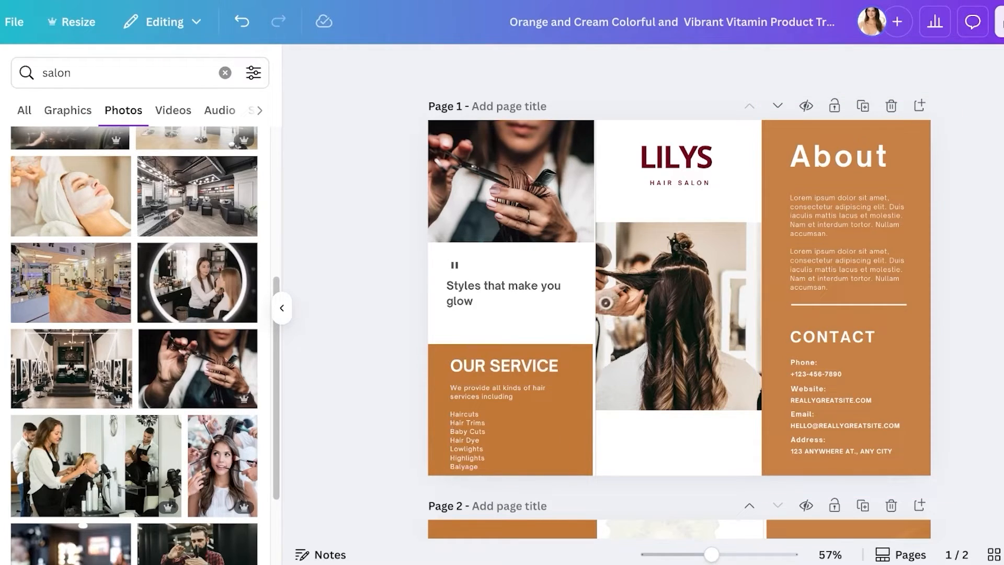
# - Remove the blank line between the service intro and the list of hair services
pyautogui.click(476, 415)
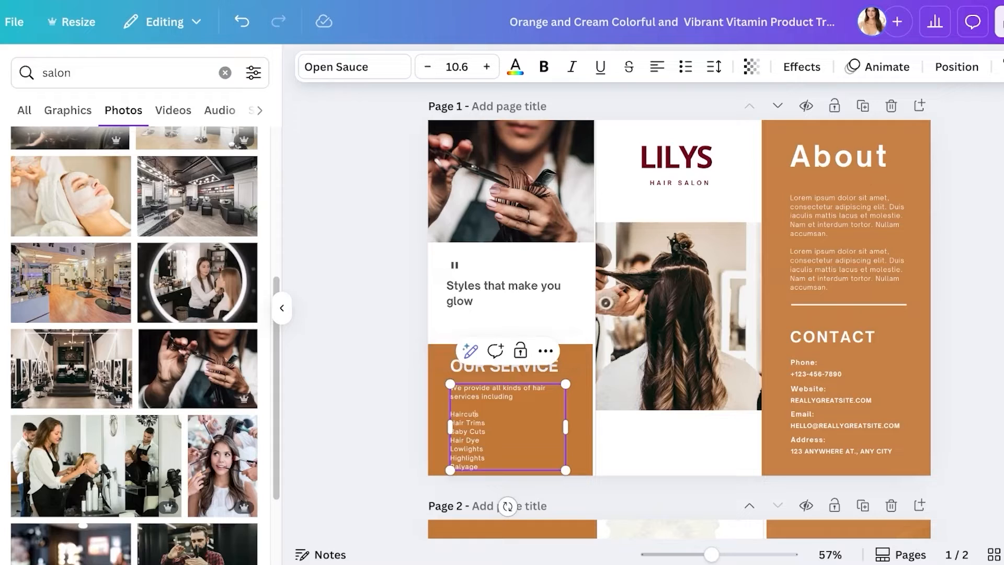
pyautogui.press('BackSpace')
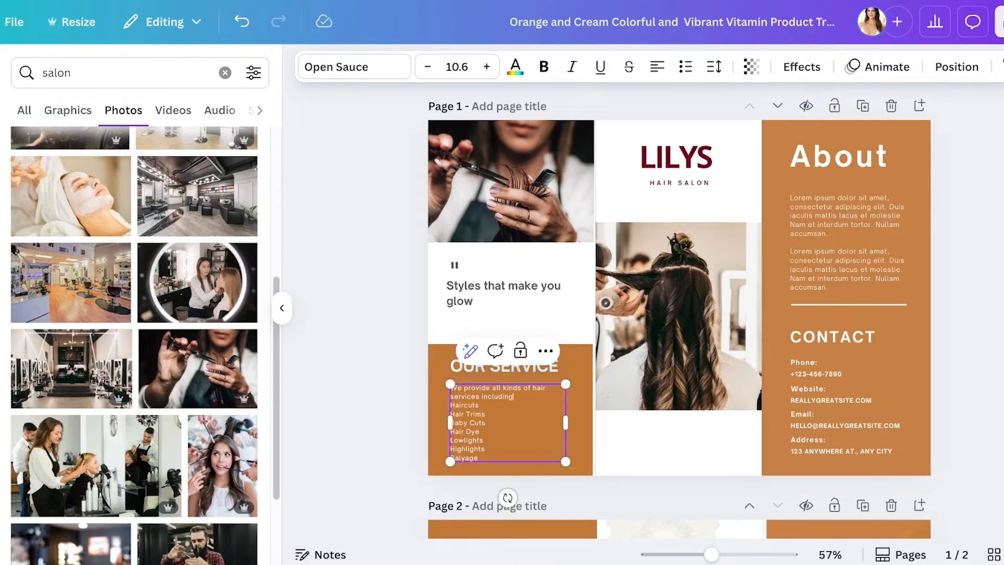
pyautogui.click(972, 324)
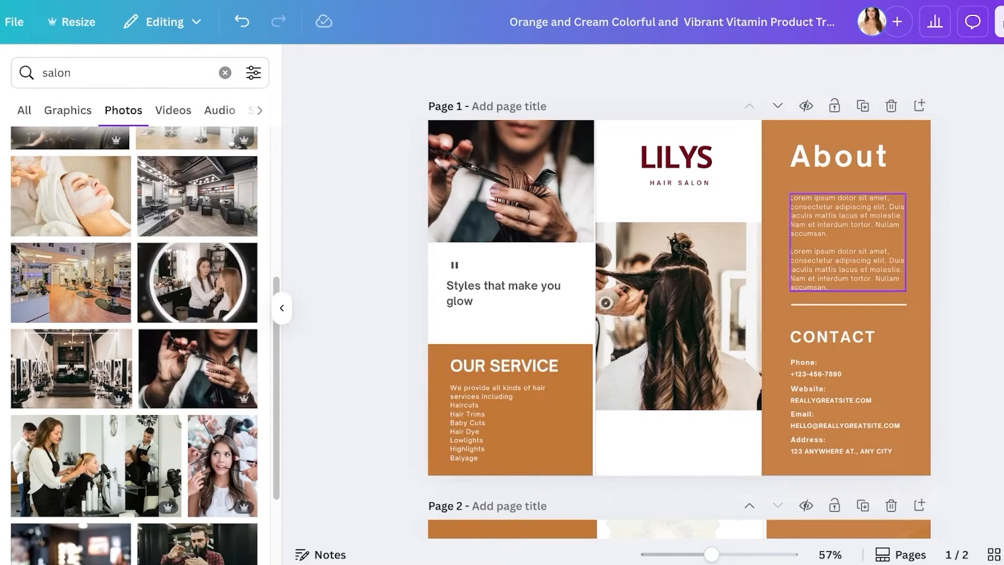
# - Replace the About placeholder text with "We started our journey from 2020 in a small building cutting hair for frineds.." followed by several filler lines
pyautogui.tripleClick(848, 215)
pyautogui.hotkey('ctrl', 'a')
pyautogui.press('BackSpace')
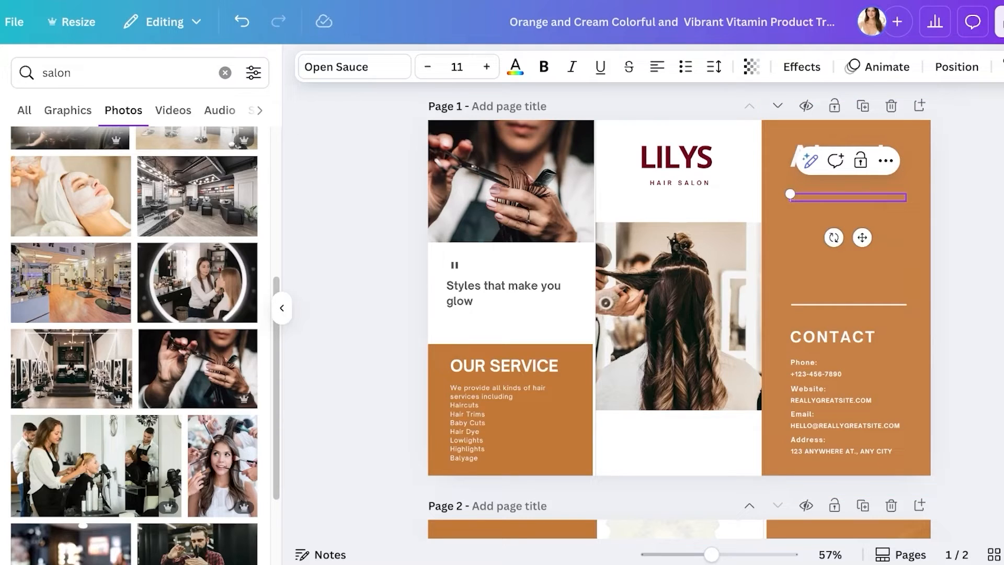
pyautogui.write('We started our journey from 2020 ')
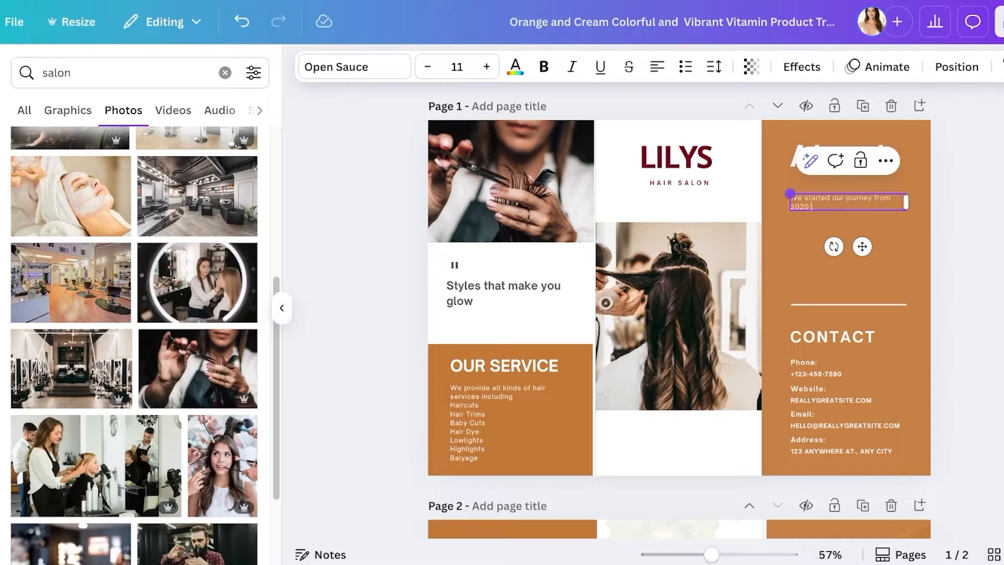
pyautogui.write('in a')
pyautogui.write('cutting al')
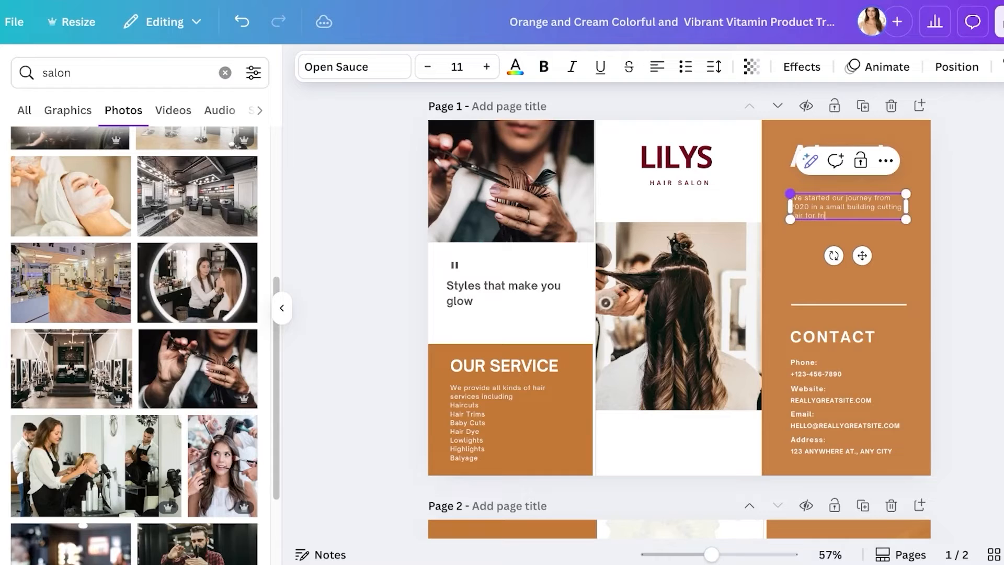
pyautogui.write('..')
pyautogui.press('Return')
pyautogui.press('Return')
pyautogui.press('Return')
pyautogui.press('Return')
pyautogui.press('Return')
pyautogui.press('Return')
pyautogui.press('Return')
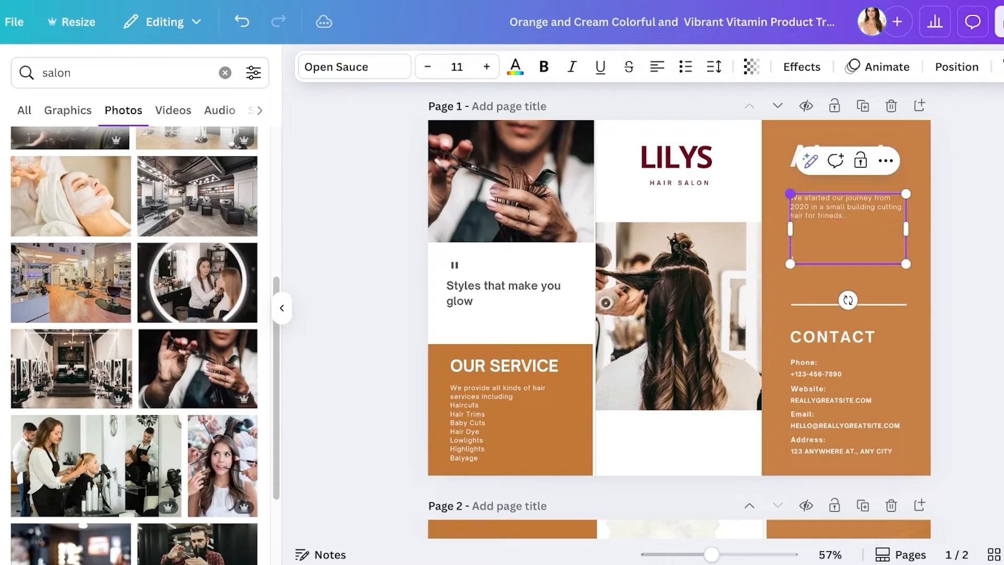
pyautogui.press('Escape')
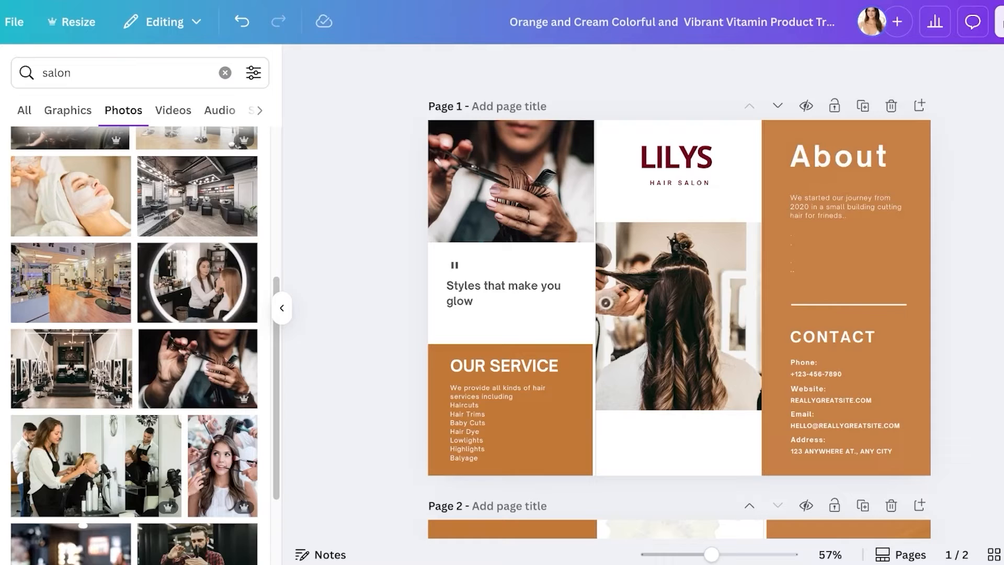
# - Recolor the About panel and the OUR SERVICE block on page 1 with the dark maroon document color
pyautogui.click(909, 132)
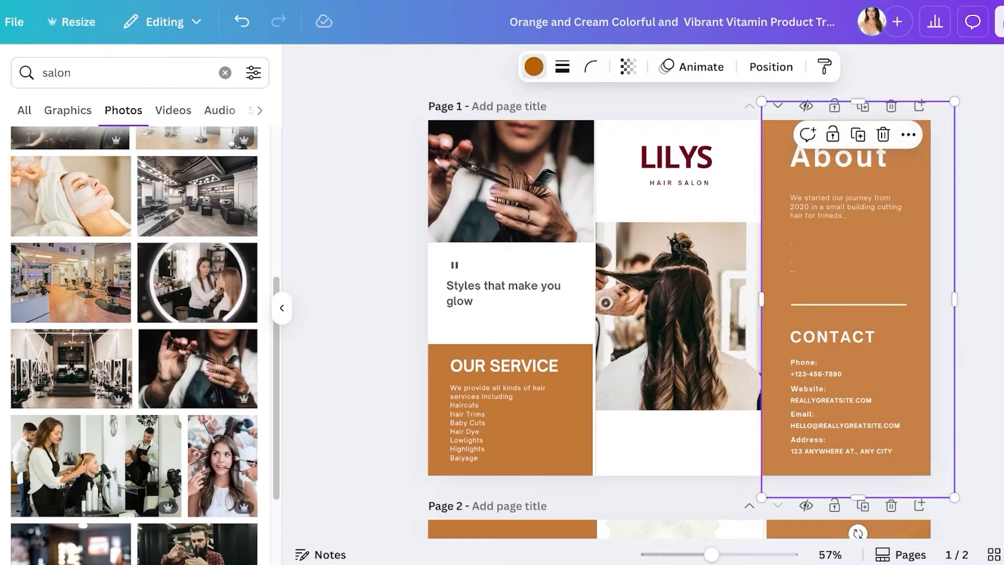
pyautogui.click(534, 66)
pyautogui.click(155, 185)
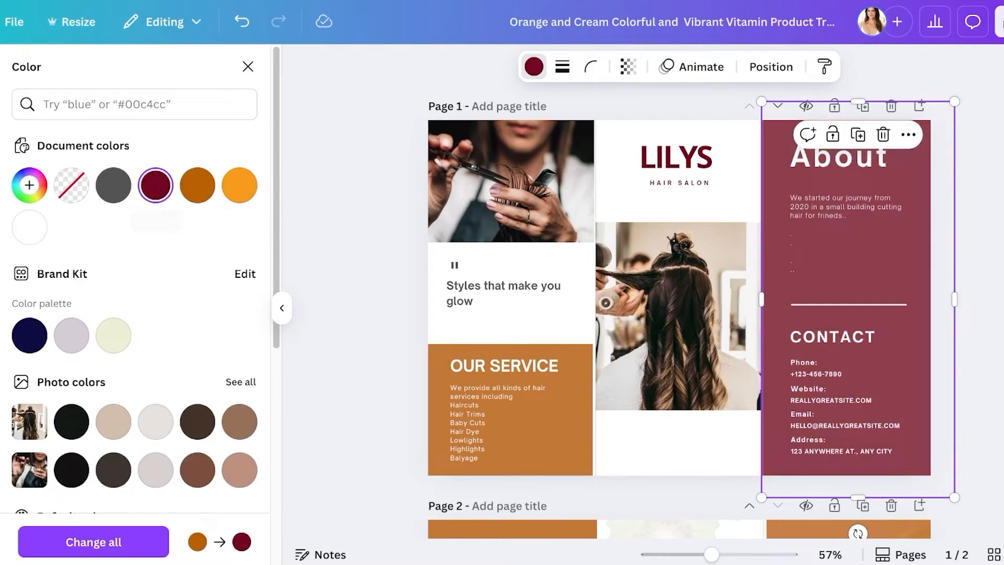
pyautogui.click(470, 365)
pyautogui.click(440, 355)
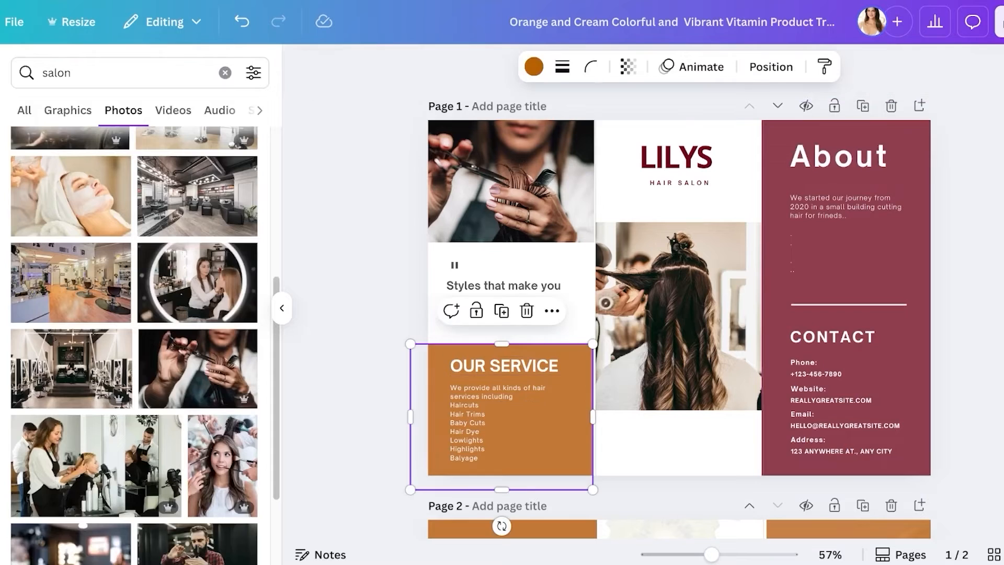
pyautogui.click(535, 67)
pyautogui.click(155, 185)
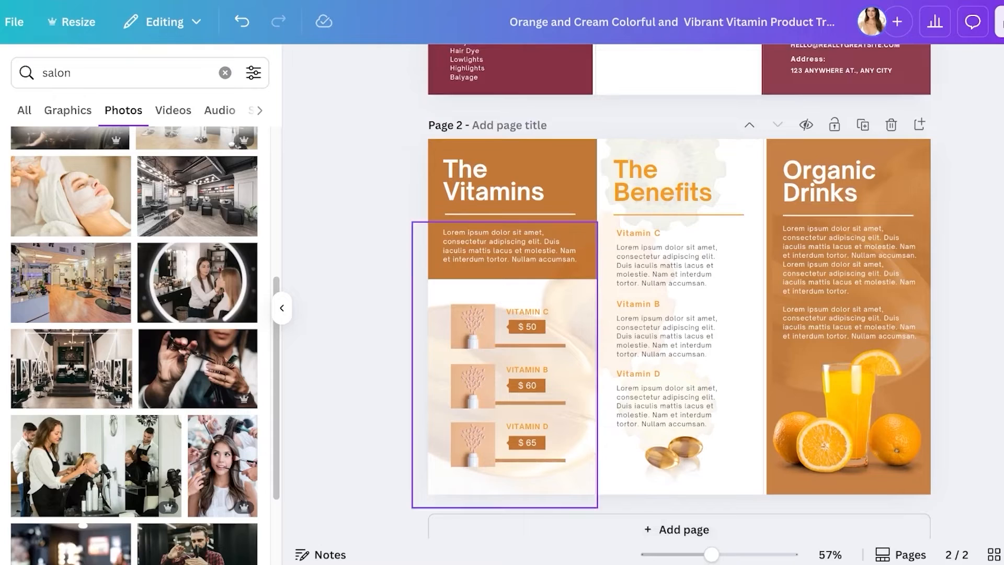
# - Delete the faded background image and the whole vitamin price list from page 2's left panel
pyautogui.click(515, 328)
pyautogui.click(528, 312)
pyautogui.click(577, 374)
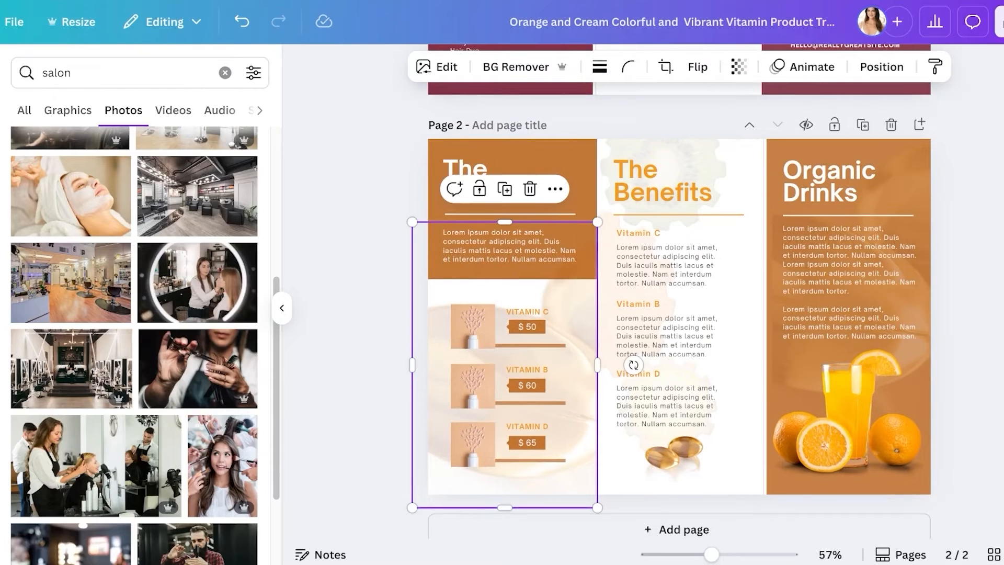
pyautogui.press('Delete')
pyautogui.click(473, 327)
pyautogui.click(444, 290)
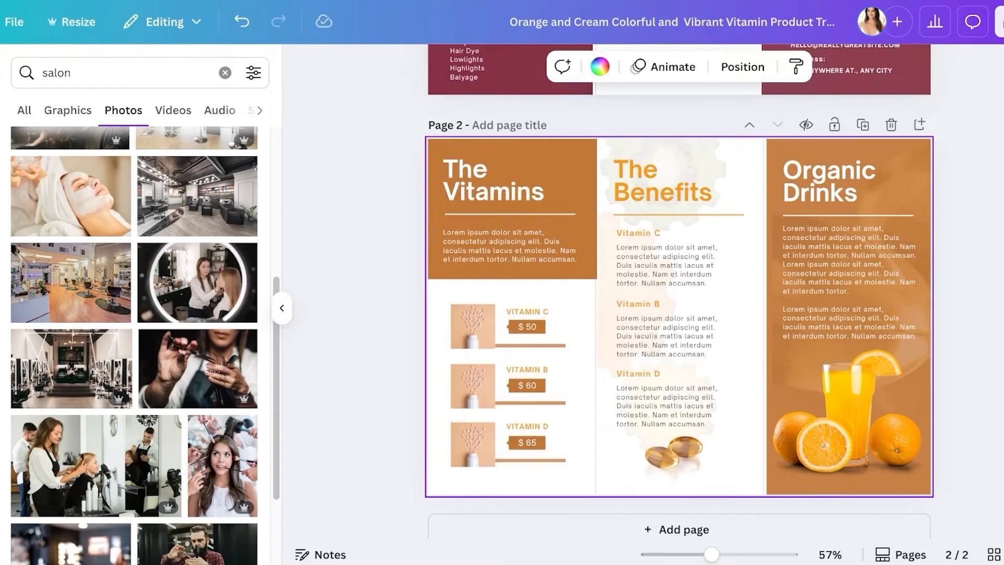
pyautogui.moveTo(444, 291); pyautogui.dragTo(531, 467)
pyautogui.press('Delete')
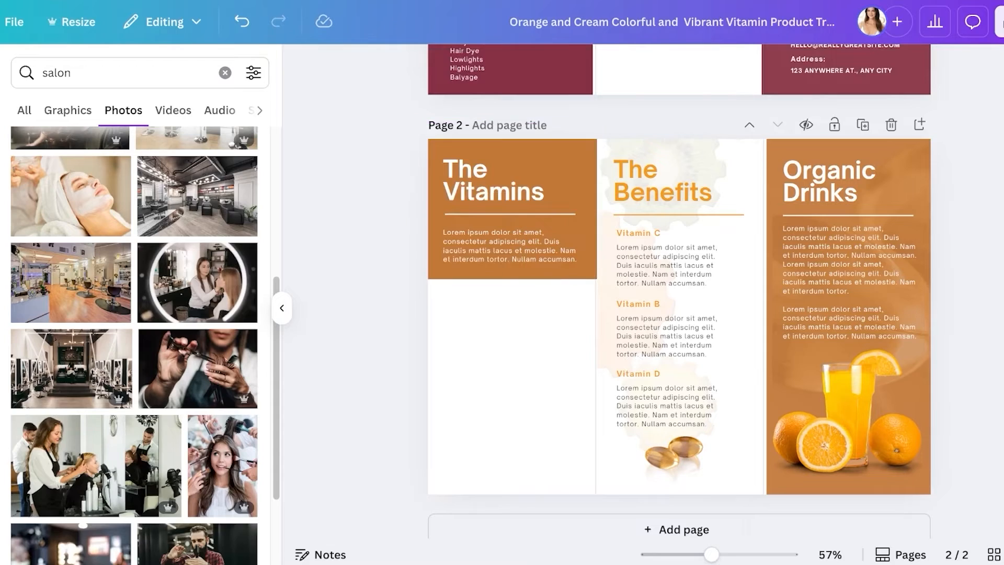
# - Extend the orange block behind The Vitamins heading to the full page height and recolor it dark maroon
pyautogui.click(494, 181)
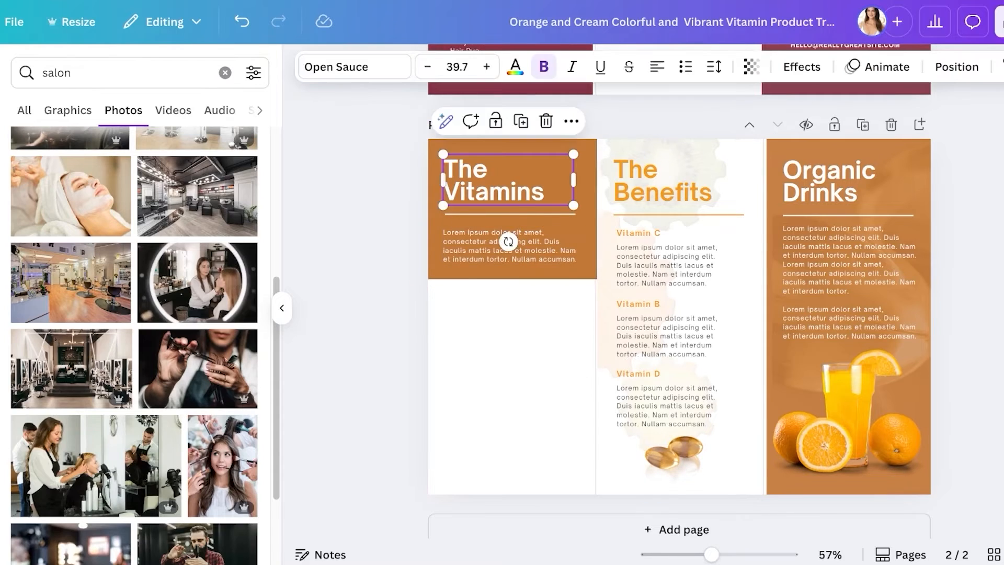
pyautogui.click(509, 242)
pyautogui.moveTo(505, 279); pyautogui.dragTo(506, 513)
pyautogui.click(534, 66)
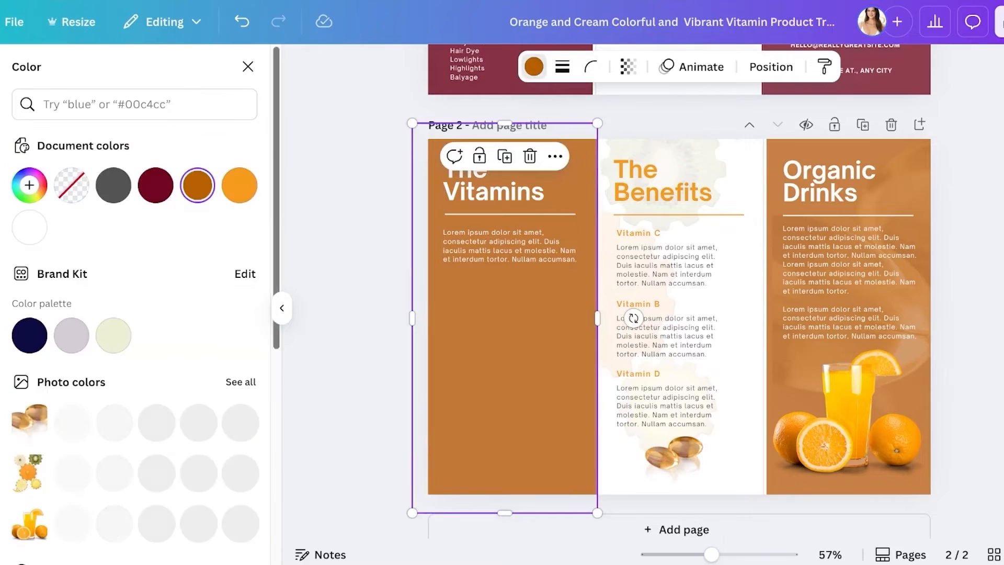
pyautogui.click(155, 185)
pyautogui.click(248, 67)
# - Delete the placeholder paragraph, The Vitamins heading and the divider line from page 2's left panel
pyautogui.click(510, 246)
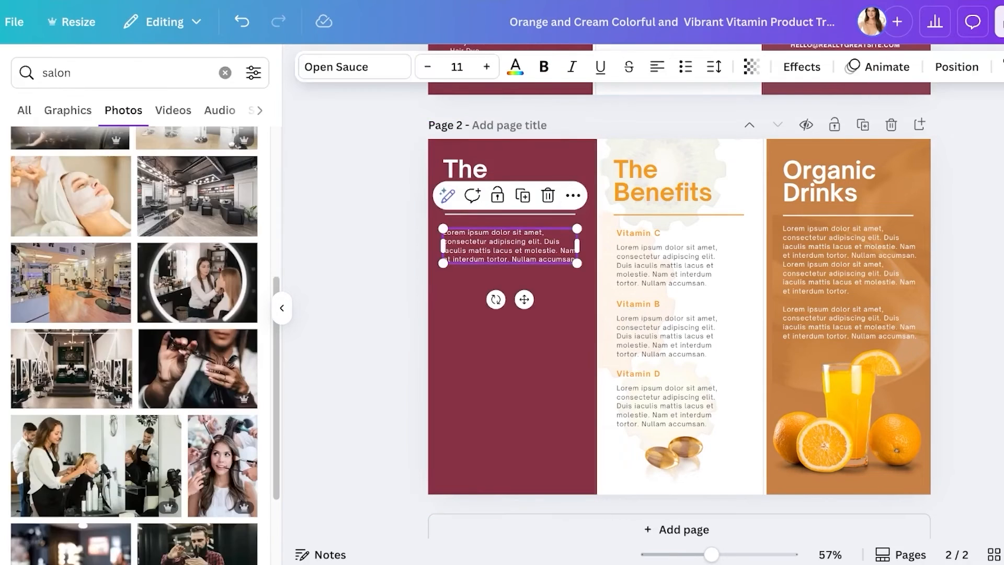
pyautogui.press('Delete')
pyautogui.click(494, 191)
pyautogui.press('Delete')
pyautogui.press('Delete')
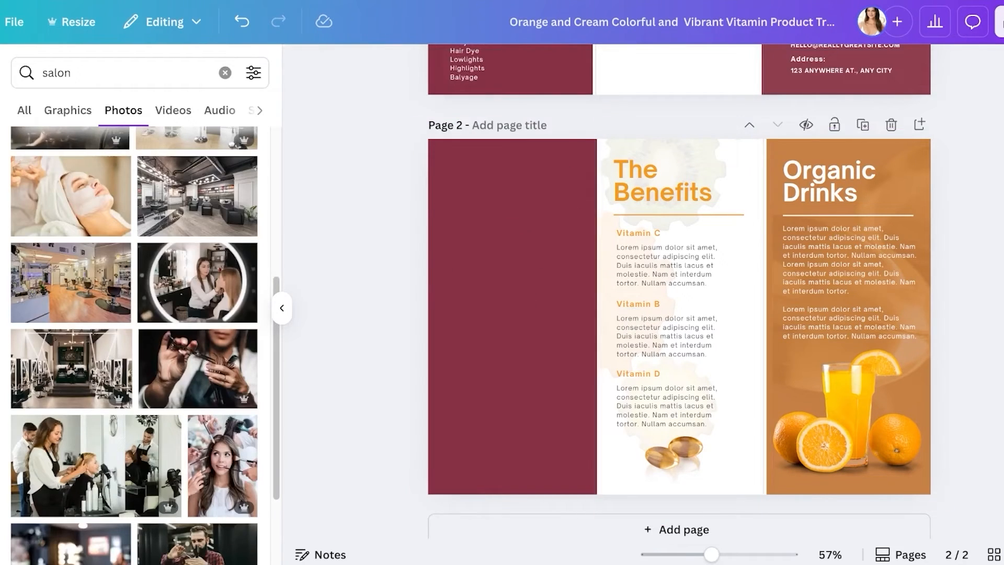
# - Delete the orange juice image, faded background image, Organic Drinks heading and placeholder text from page 2's right panel
pyautogui.click(849, 408)
pyautogui.press('Delete')
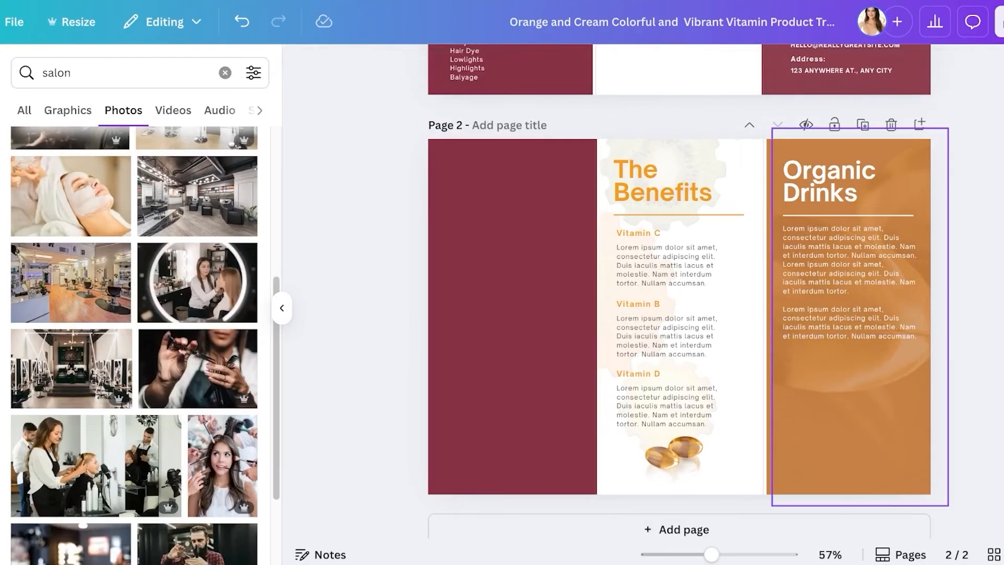
pyautogui.click(848, 293)
pyautogui.press('Delete')
pyautogui.click(829, 183)
pyautogui.press('Delete')
pyautogui.click(847, 251)
pyautogui.press('Delete')
pyautogui.click(847, 252)
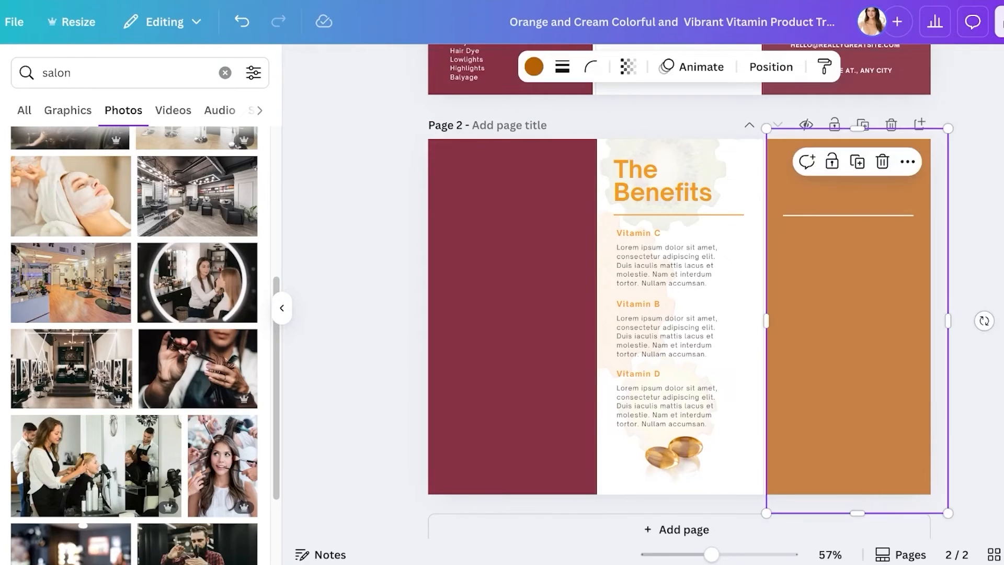
# - Delete the divider line from page 2's right panel and recolor its orange block dark maroon
pyautogui.click(848, 216)
pyautogui.press('Delete')
pyautogui.click(847, 219)
pyautogui.click(562, 67)
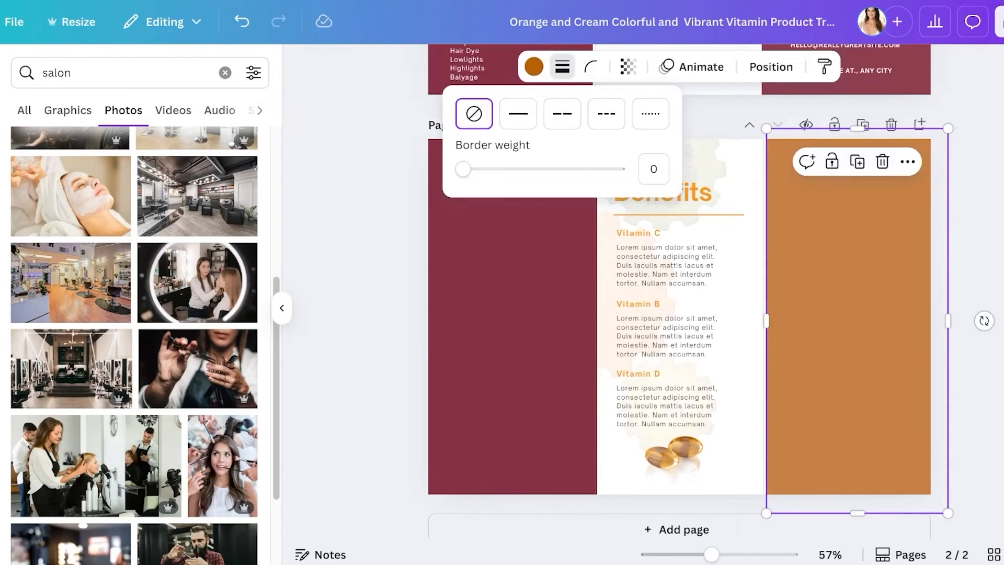
pyautogui.click(534, 67)
pyautogui.click(156, 185)
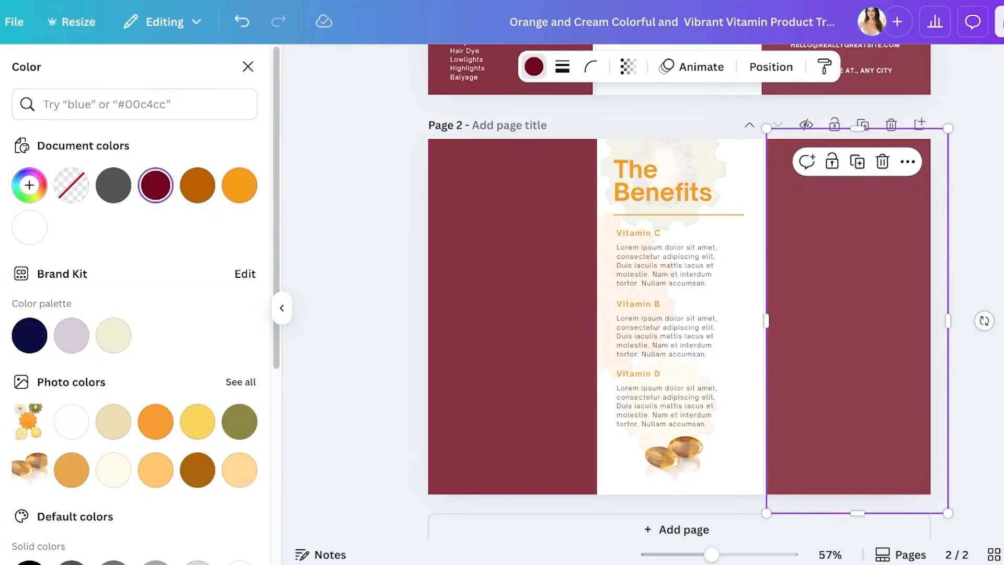
pyautogui.click(29, 186)
pyautogui.moveTo(234, 359); pyautogui.dragTo(27, 359)
pyautogui.press('Escape')
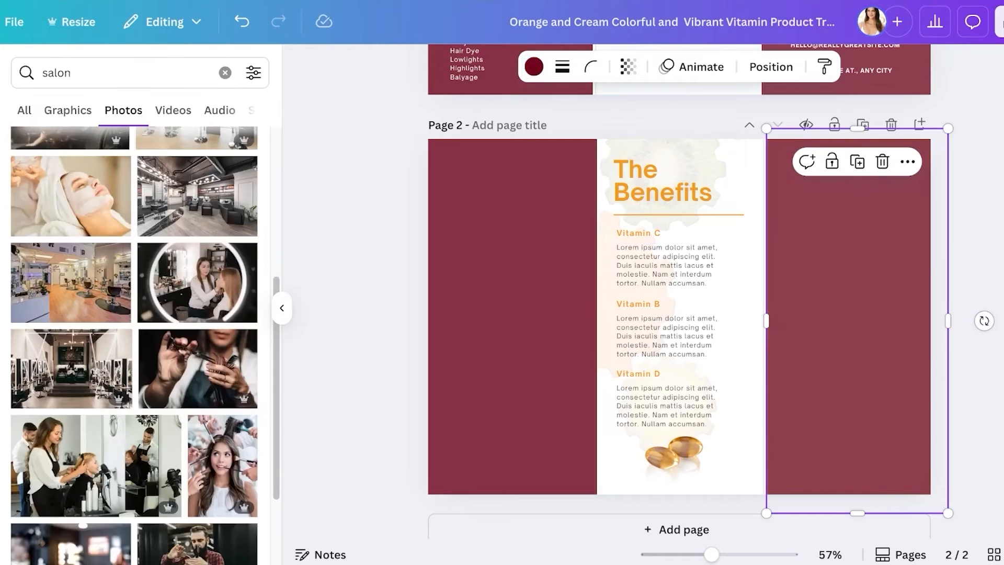
pyautogui.press('Escape')
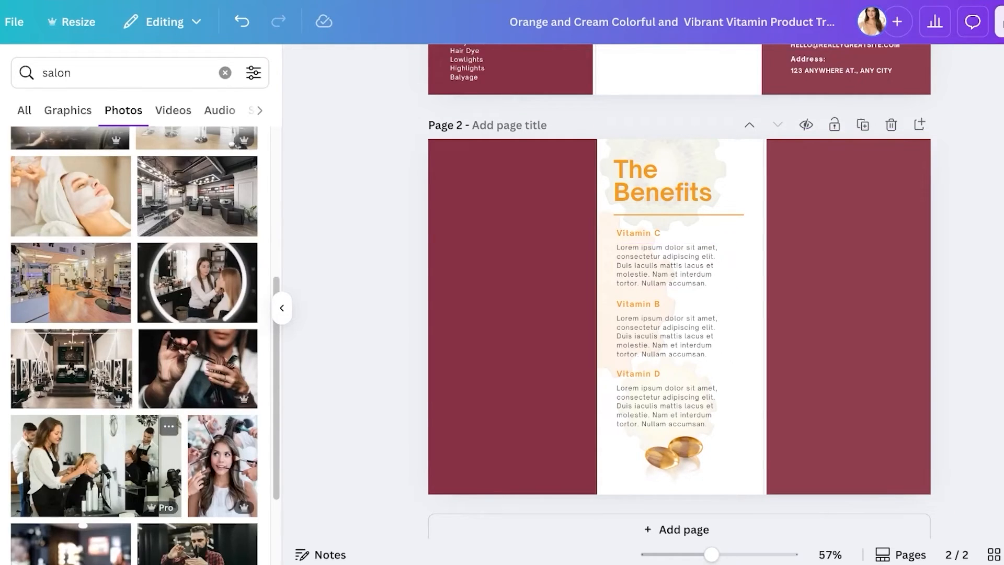
# - Add the salon photo of the long-haired woman surrounded by brushes and hair tools to page 2's right panel
pyautogui.click(222, 465)
pyautogui.moveTo(680, 317); pyautogui.dragTo(860, 315)
pyautogui.doubleClick(861, 315)
pyautogui.press('Escape')
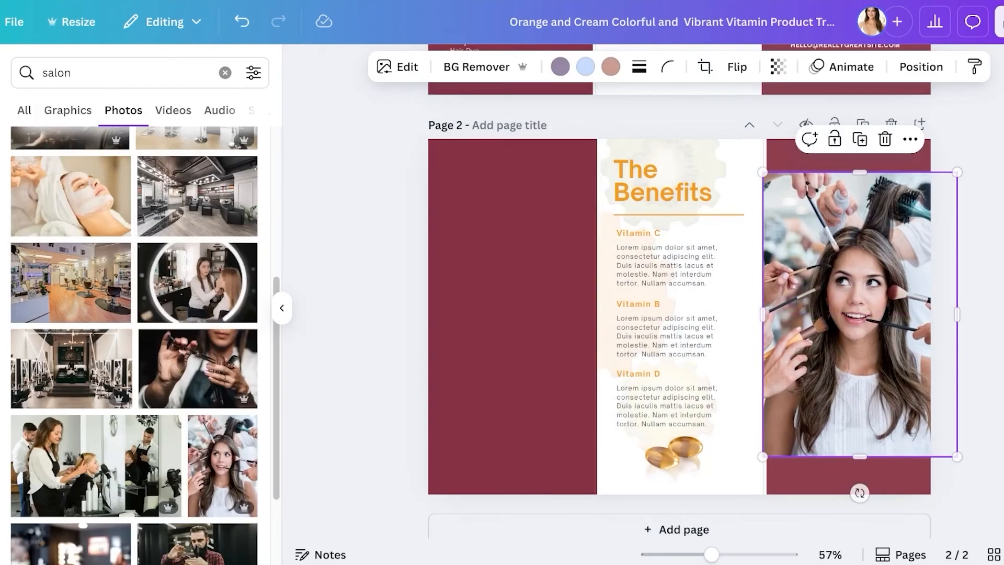
# - Crop the photo's sides to the right panel's width and reposition the image inside the crop so the woman is centered
pyautogui.moveTo(957, 314); pyautogui.dragTo(930, 317)
pyautogui.doubleClick(862, 316)
pyautogui.moveTo(862, 316); pyautogui.dragTo(845, 316)
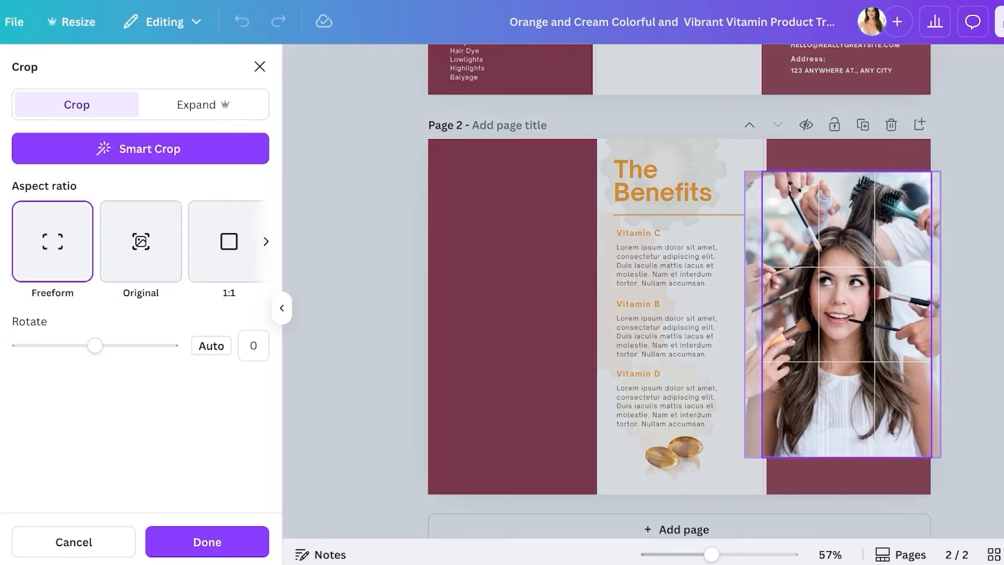
pyautogui.click(733, 317)
pyautogui.moveTo(763, 315); pyautogui.dragTo(766, 315)
pyautogui.click(366, 314)
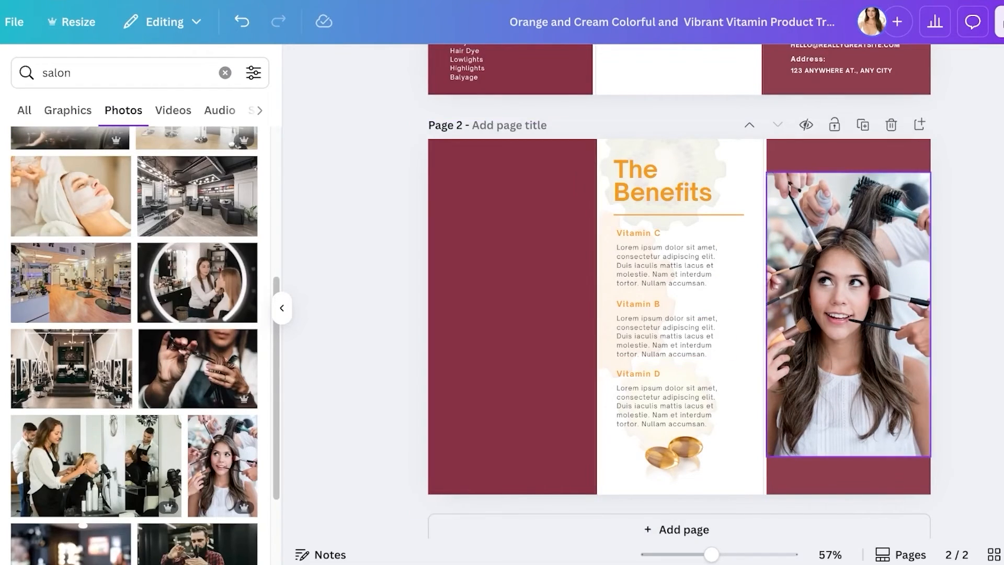
pyautogui.doubleClick(844, 315)
pyautogui.moveTo(844, 315); pyautogui.dragTo(850, 315)
pyautogui.click(706, 324)
# - Rename the design as Brochue
pyautogui.scroll(-3, 72, 367)
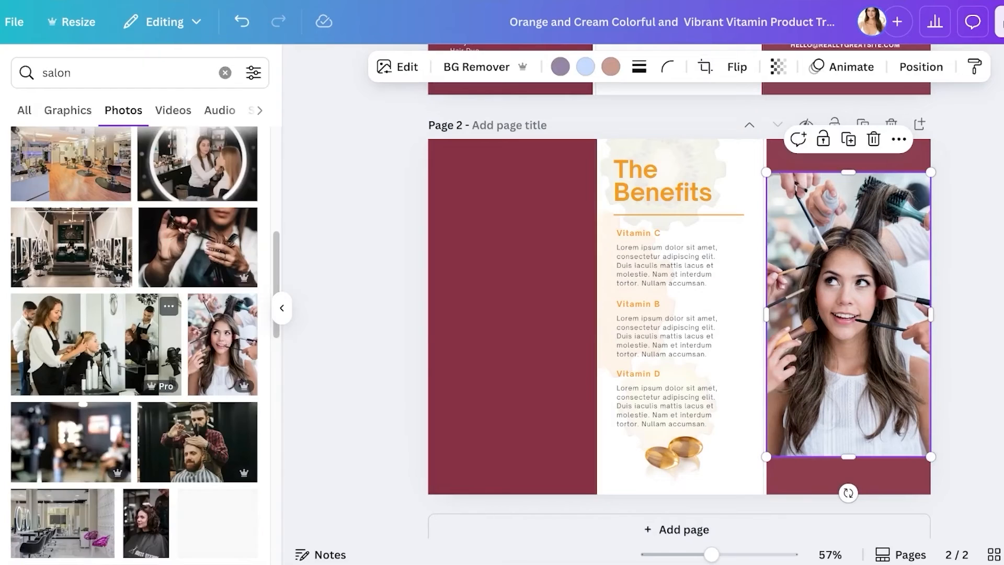
pyautogui.scroll(6, 680, 314)
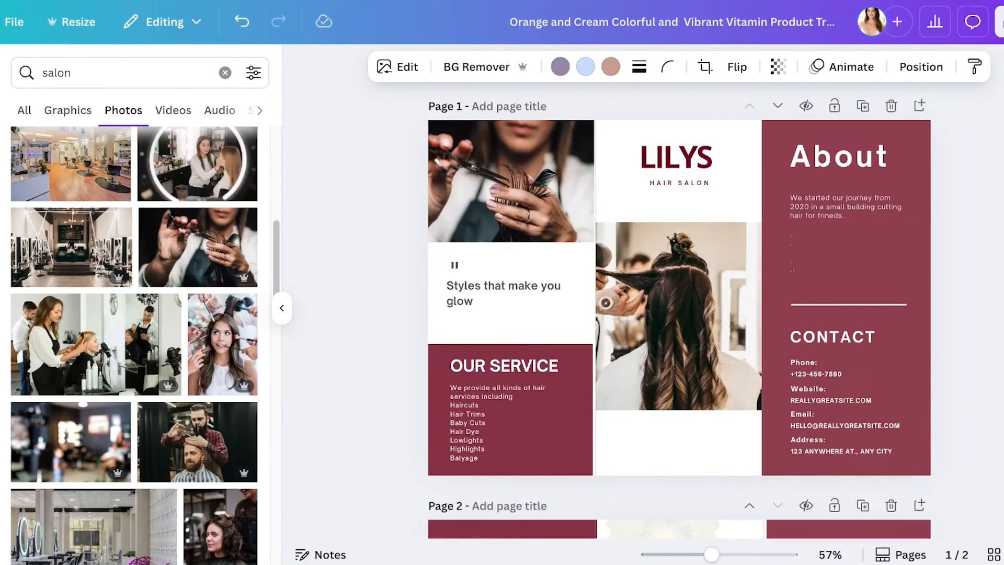
pyautogui.click(665, 22)
pyautogui.tripleClick(665, 22)
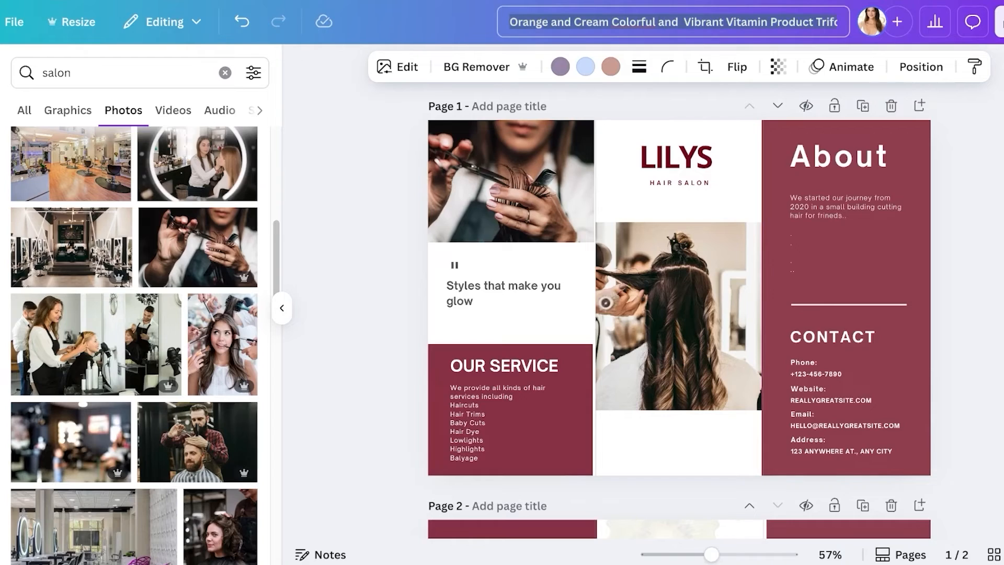
pyautogui.write('Brochue')
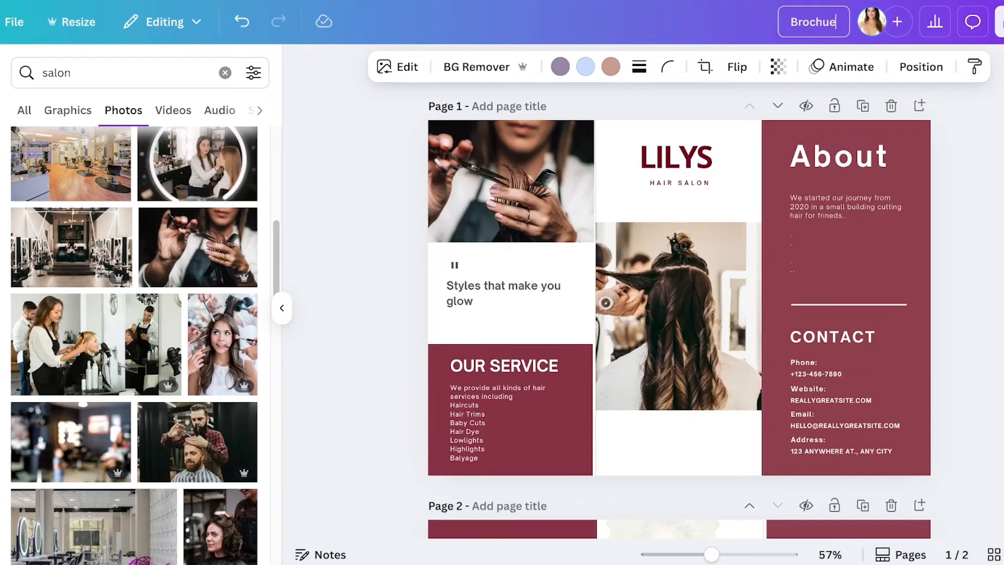
pyautogui.press('Return')
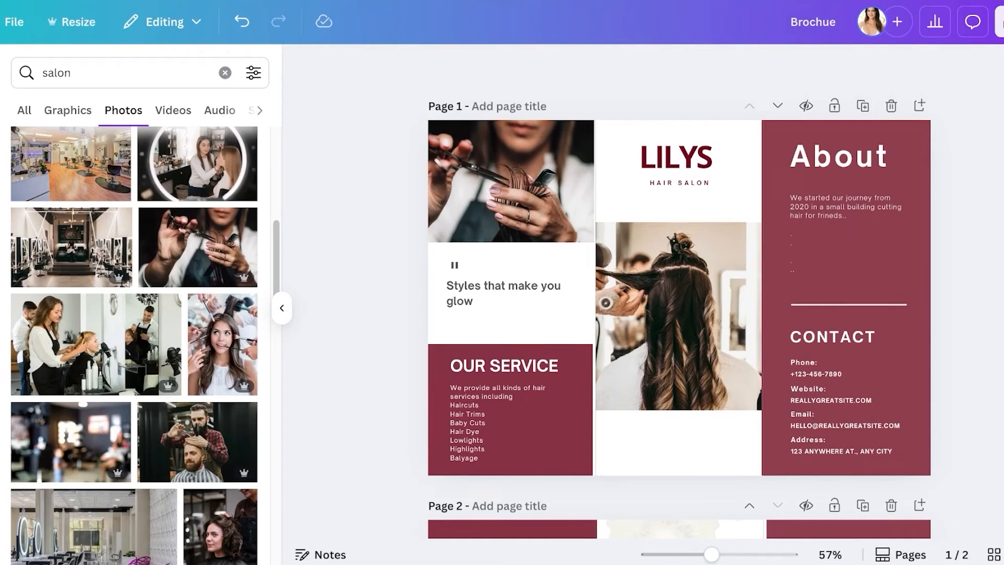
# - Open the design's download options and choose PDF Print as the file type, leaving them without downloading
pyautogui.click(999, 22)
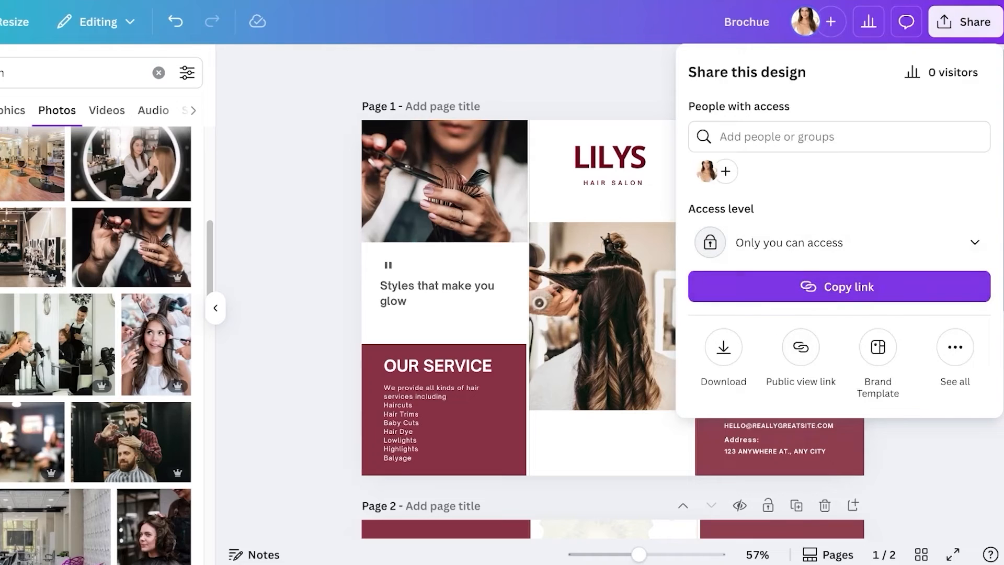
pyautogui.click(723, 347)
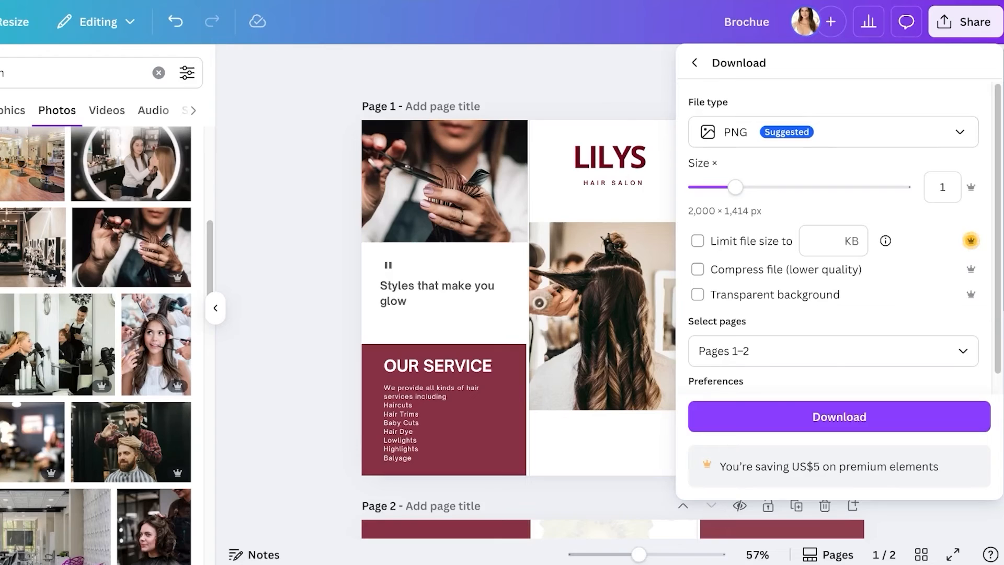
pyautogui.click(834, 132)
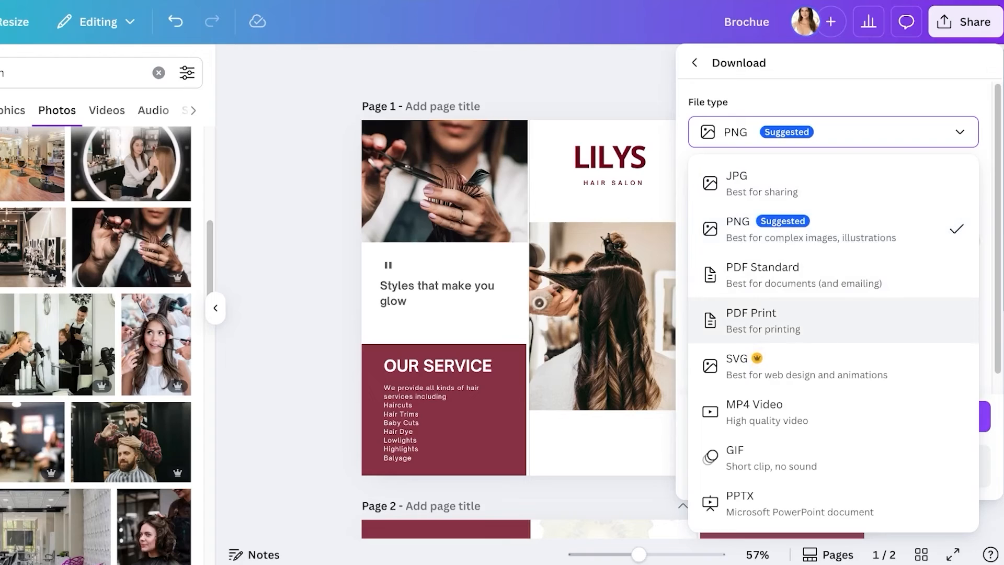
pyautogui.click(764, 320)
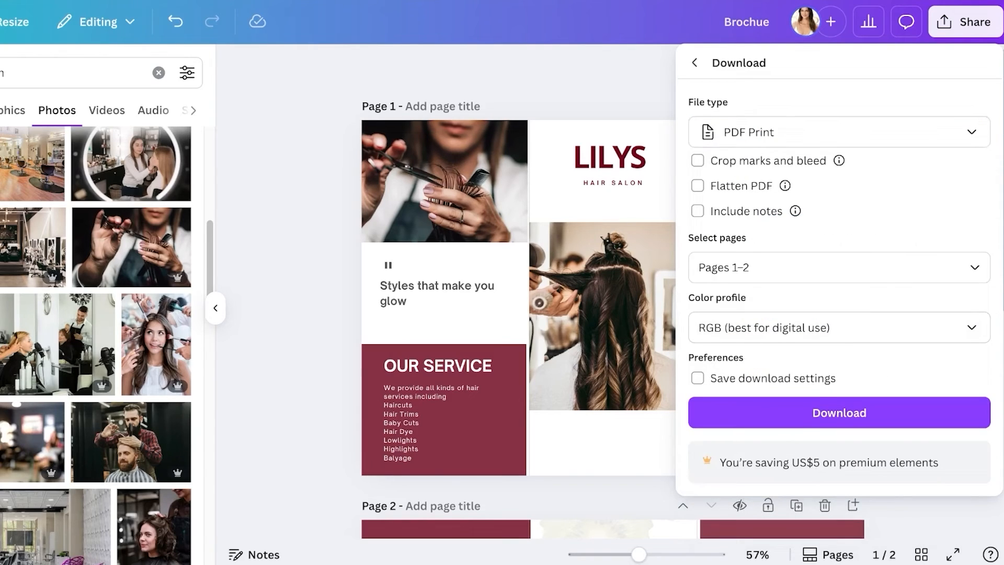
pyautogui.click(695, 63)
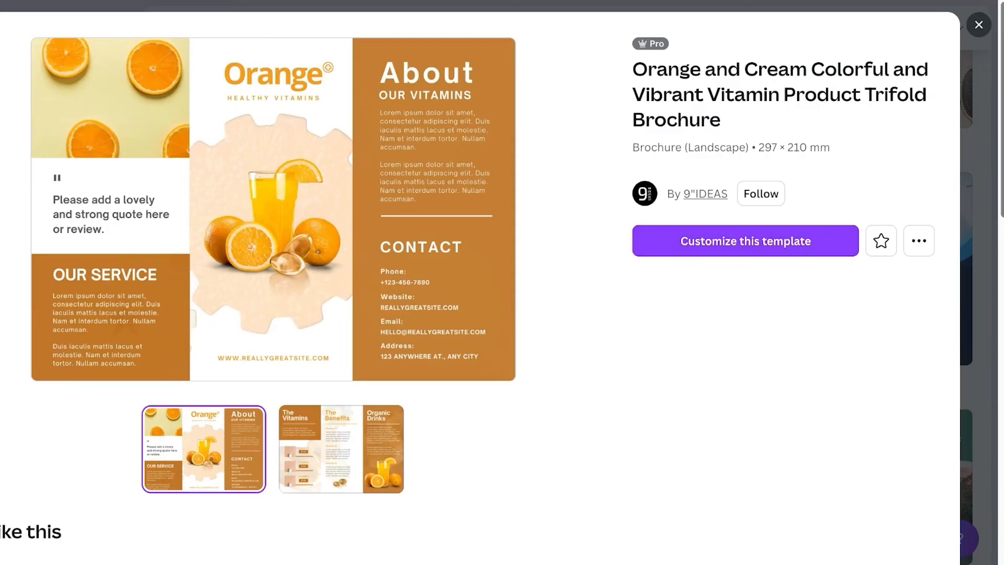
# - Browse the brochure templates and preview the Brown Modern & Creative Furniture Trifold Brochure
pyautogui.press('Escape')
pyautogui.scroll(-5, 601, 308)
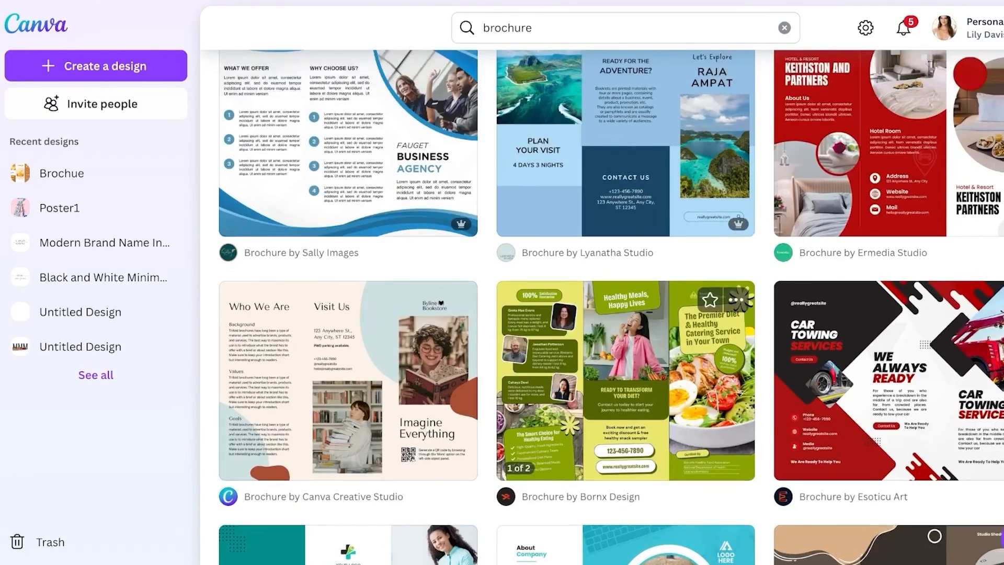
pyautogui.scroll(10, 626, 380)
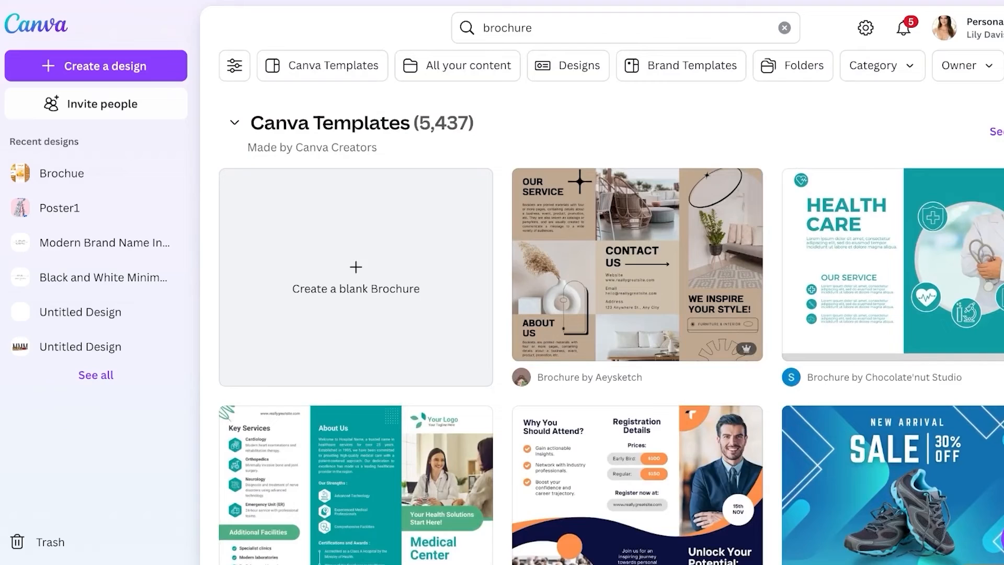
pyautogui.click(637, 265)
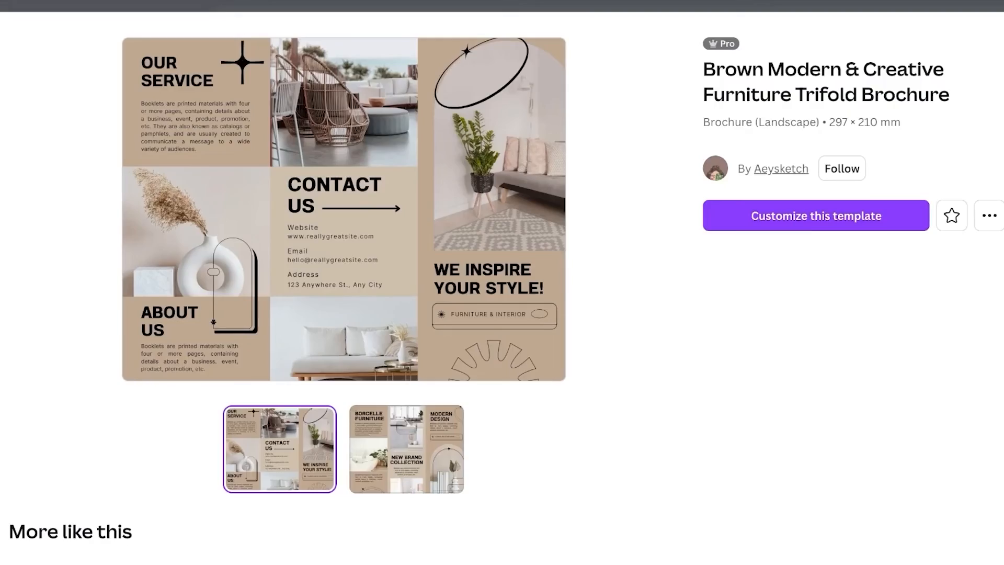
pyautogui.press('Escape')
# - Create a blank custom-size design 240 mm wide and 290 mm high
pyautogui.click(366, 278)
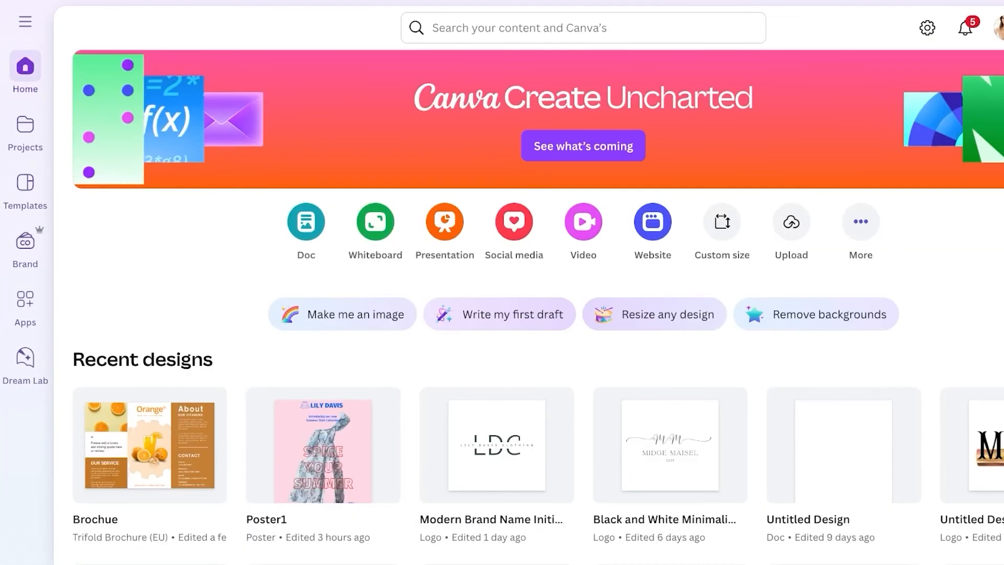
pyautogui.click(723, 222)
pyautogui.click(587, 121)
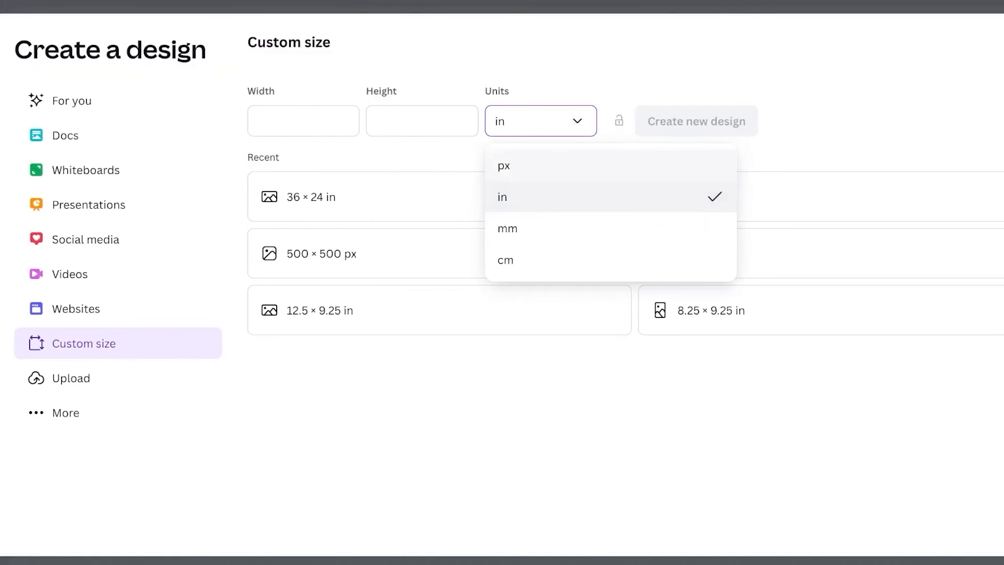
pyautogui.click(570, 228)
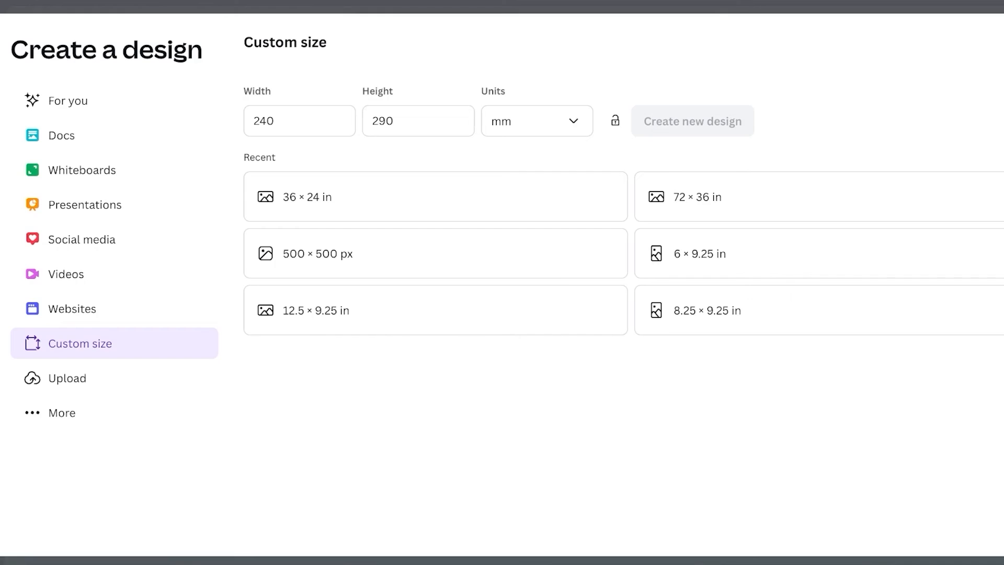
pyautogui.click(693, 121)
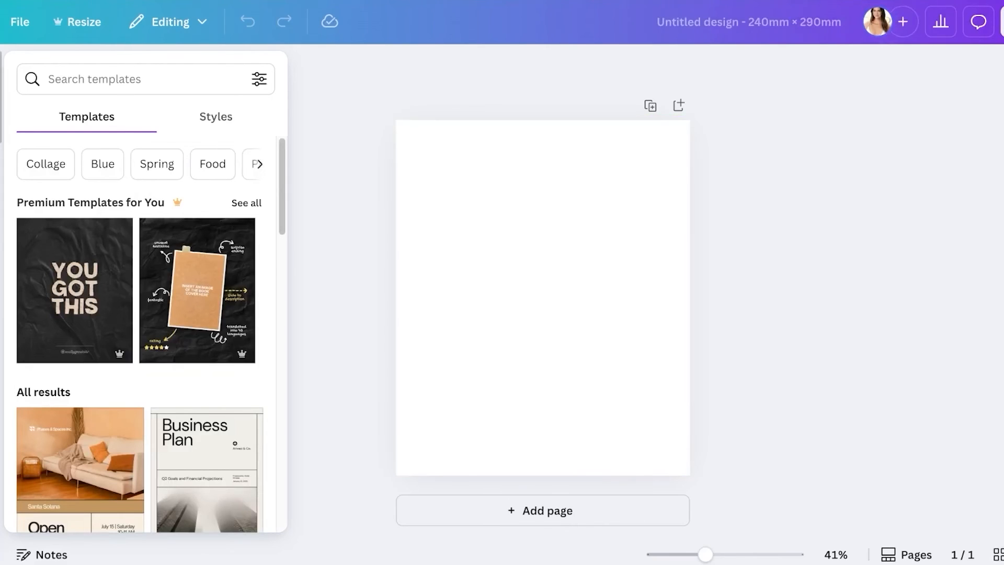
# - Add a square shape to the blank page and stretch it to the full page height as a middle panel
pyautogui.click(22, 134)
pyautogui.click(94, 74)
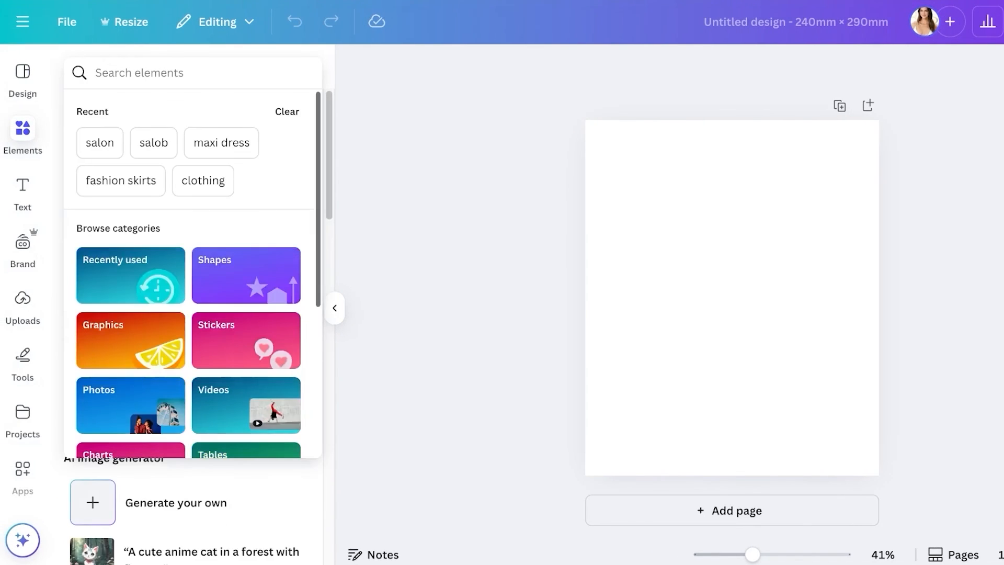
pyautogui.click(245, 276)
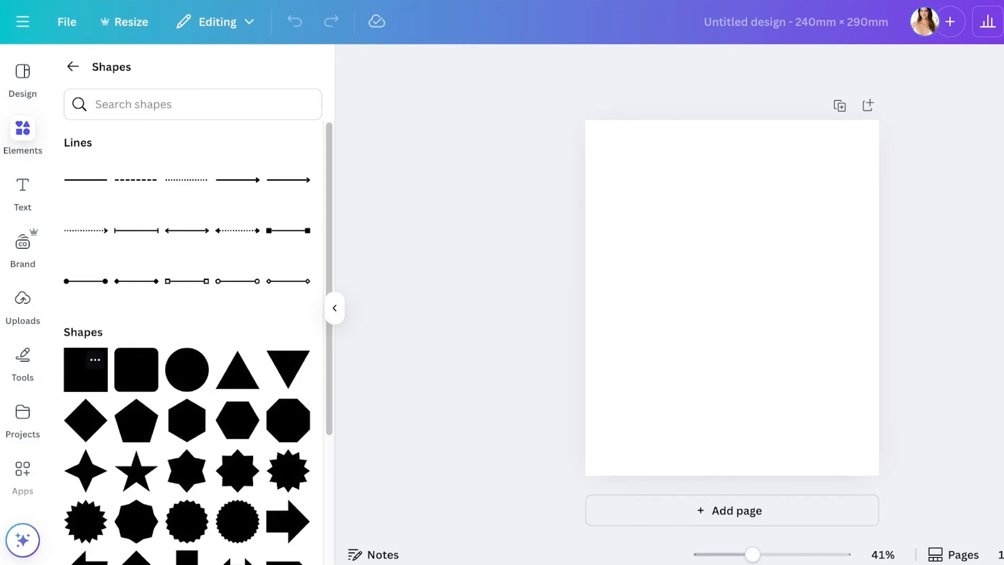
pyautogui.click(85, 369)
pyautogui.moveTo(732, 254); pyautogui.dragTo(732, 120)
pyautogui.moveTo(732, 342); pyautogui.dragTo(732, 475)
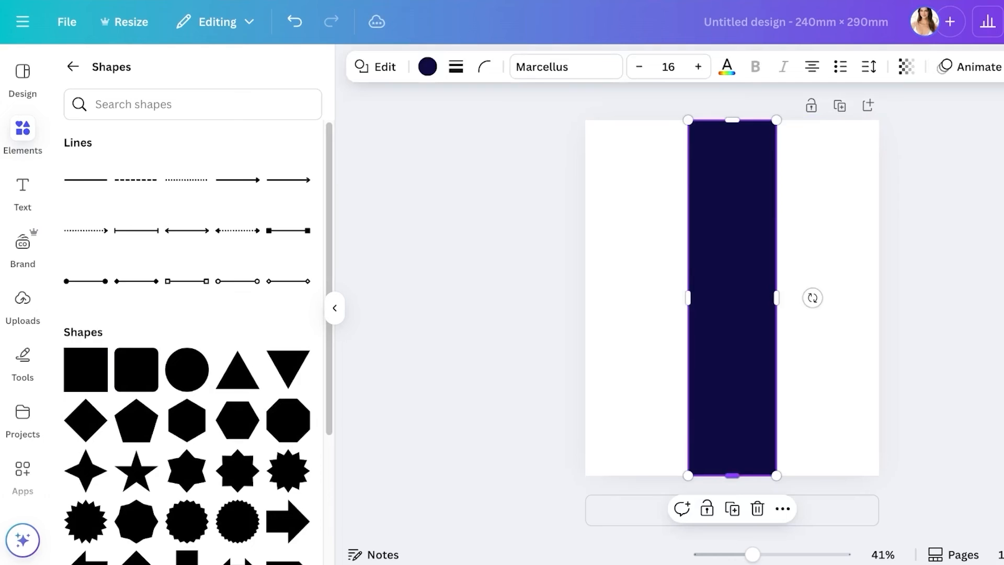
# - Duplicate the middle panel twice and place the copies against the page's right and left edges
pyautogui.hotkey('ctrl', 'd')
pyautogui.moveTo(739, 304); pyautogui.dragTo(835, 299)
pyautogui.click(732, 299)
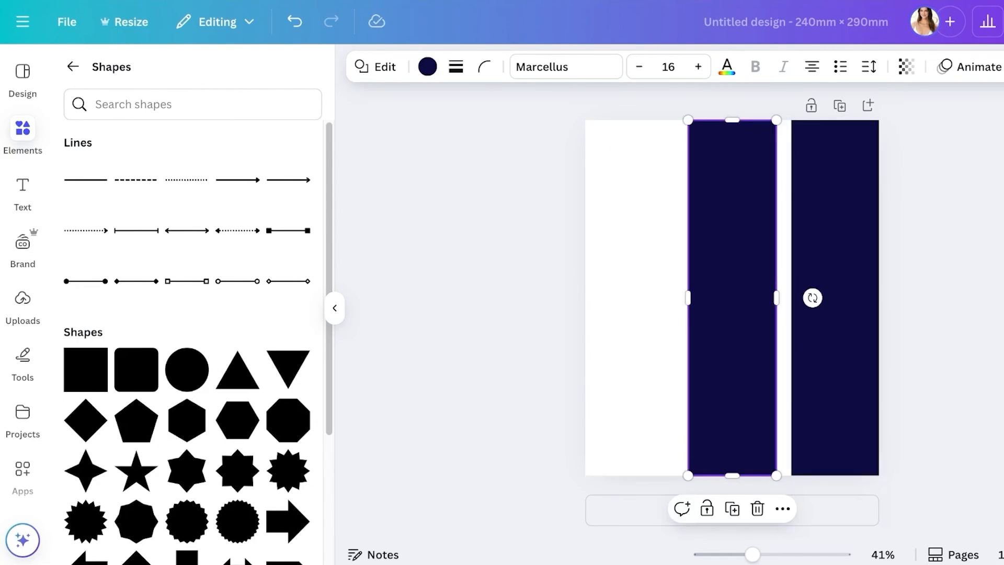
pyautogui.hotkey('ctrl', 'd')
pyautogui.moveTo(738, 304); pyautogui.dragTo(627, 299)
# - Widen the middle panel on both sides to about a third of the page width and delete the two outer panels
pyautogui.click(732, 298)
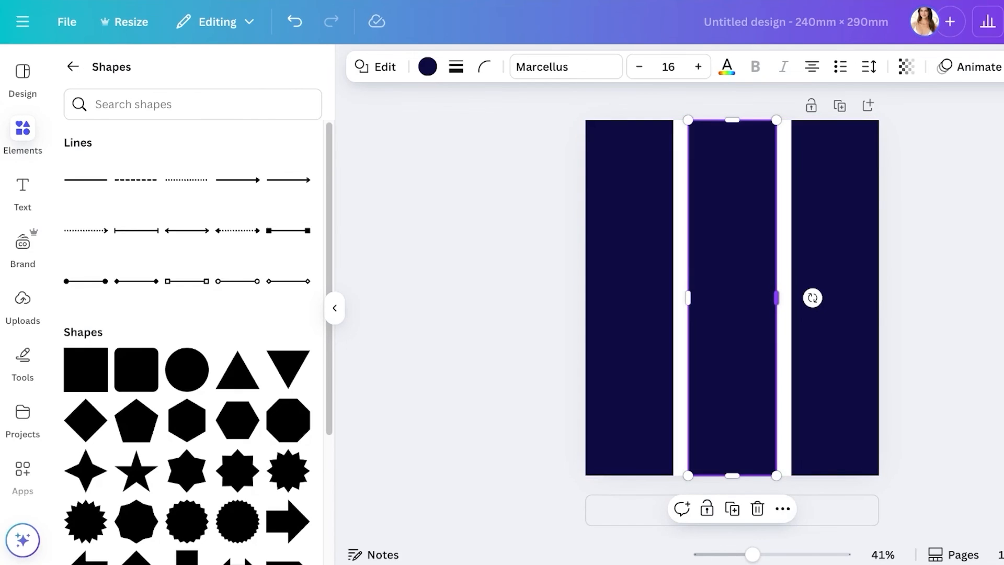
pyautogui.moveTo(776, 298); pyautogui.dragTo(781, 298)
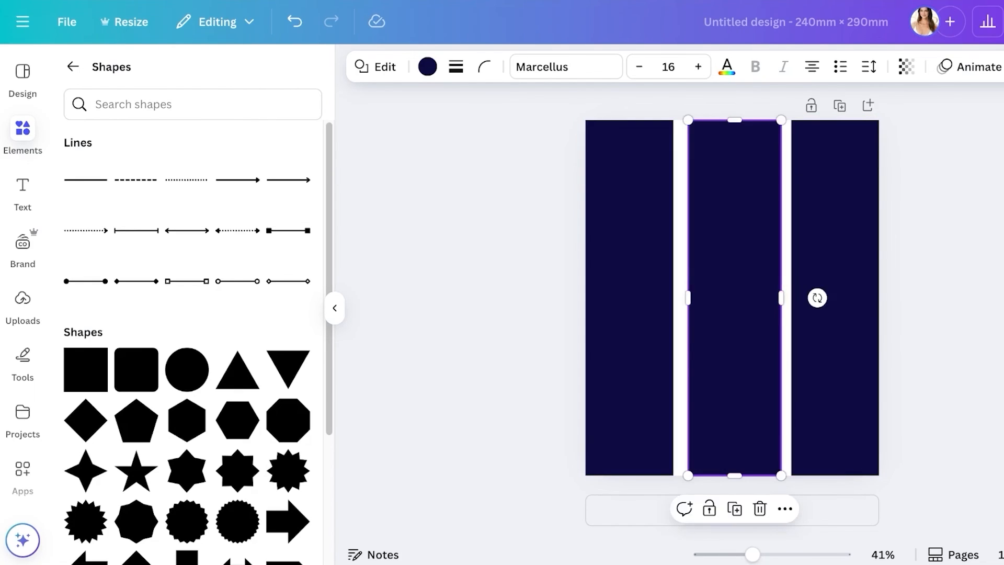
pyautogui.moveTo(688, 299); pyautogui.dragTo(682, 298)
pyautogui.click(818, 296)
pyautogui.press('Delete')
pyautogui.click(629, 298)
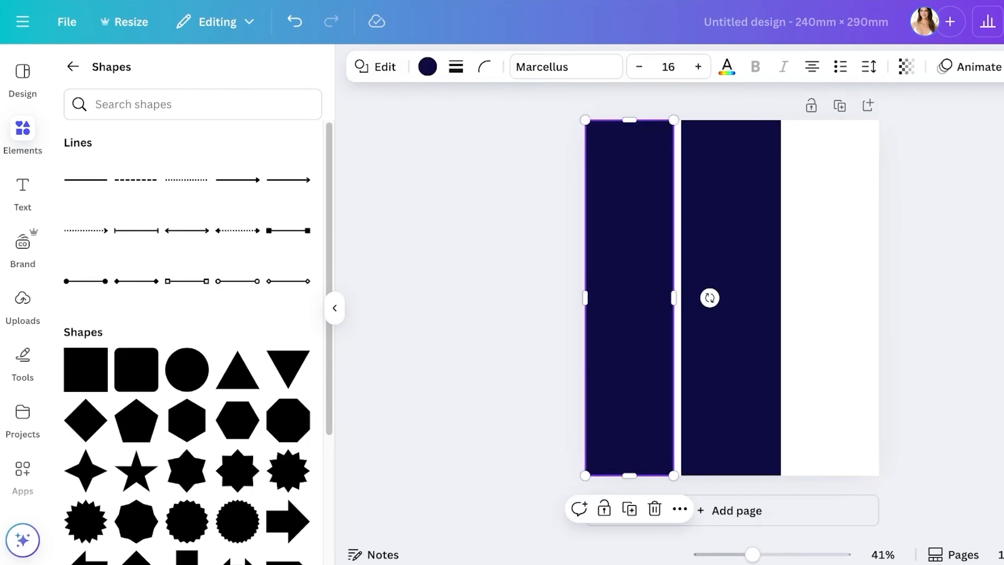
pyautogui.press('Delete')
# - Duplicate the widened panel onto both sides so three equal panels cover the whole page
pyautogui.click(732, 298)
pyautogui.hotkey('ctrl', 'd')
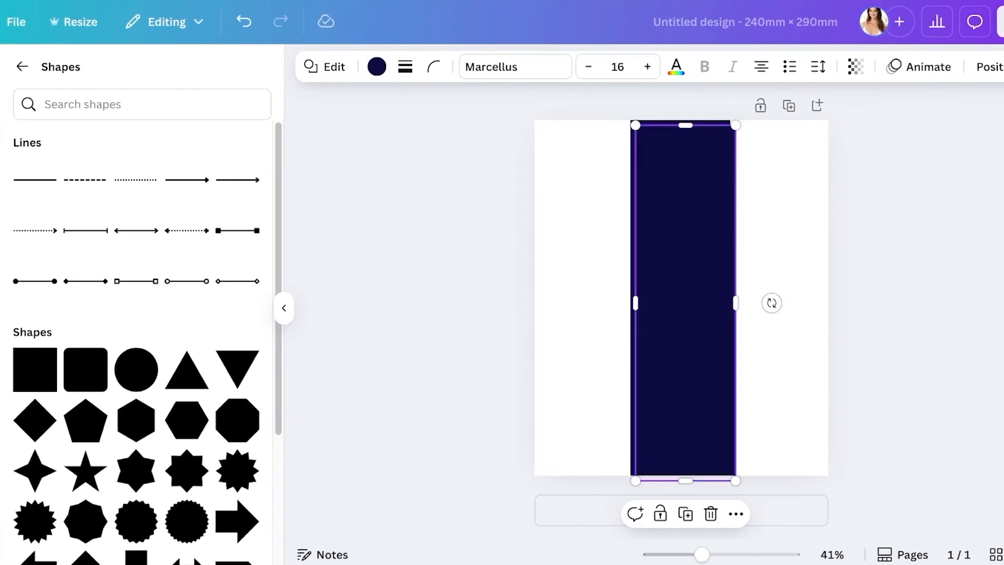
pyautogui.moveTo(685, 298); pyautogui.dragTo(580, 294)
pyautogui.hotkey('ctrl', 'd')
pyautogui.press('Escape')
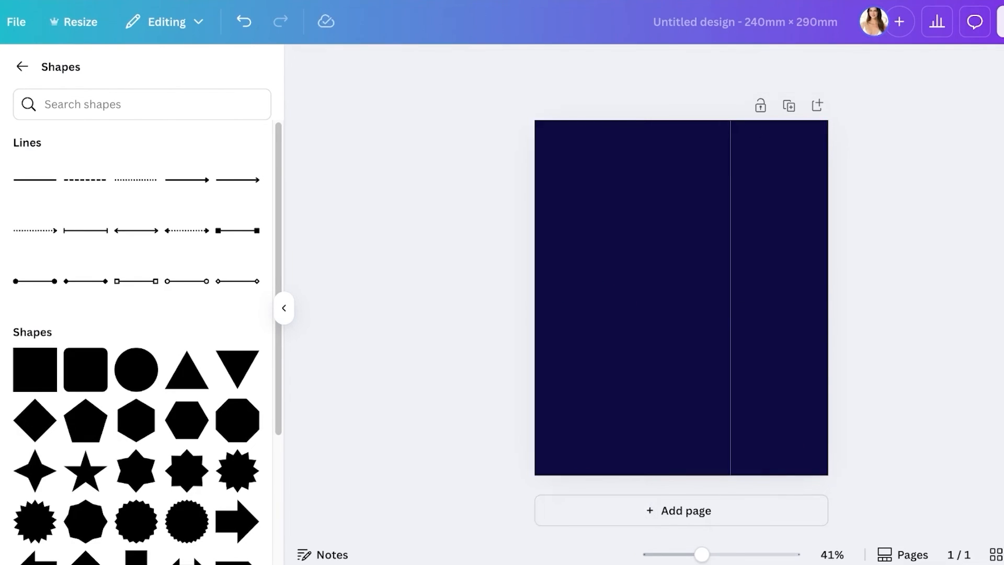
# - Select the individual panels to check their bounds, and delete all three panels together
pyautogui.click(584, 295)
pyautogui.click(680, 295)
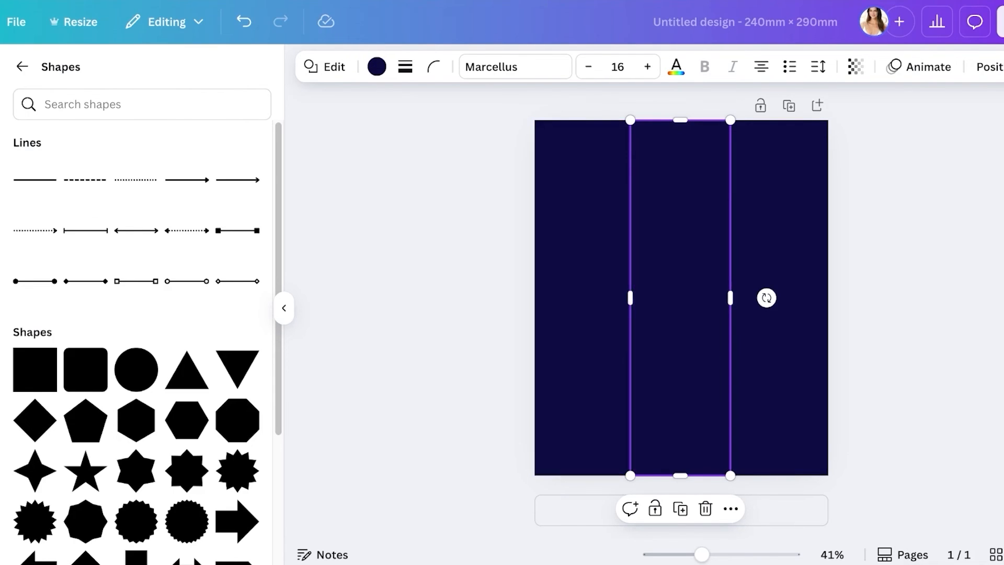
pyautogui.moveTo(903, 184); pyautogui.dragTo(523, 209)
pyautogui.press('Delete')
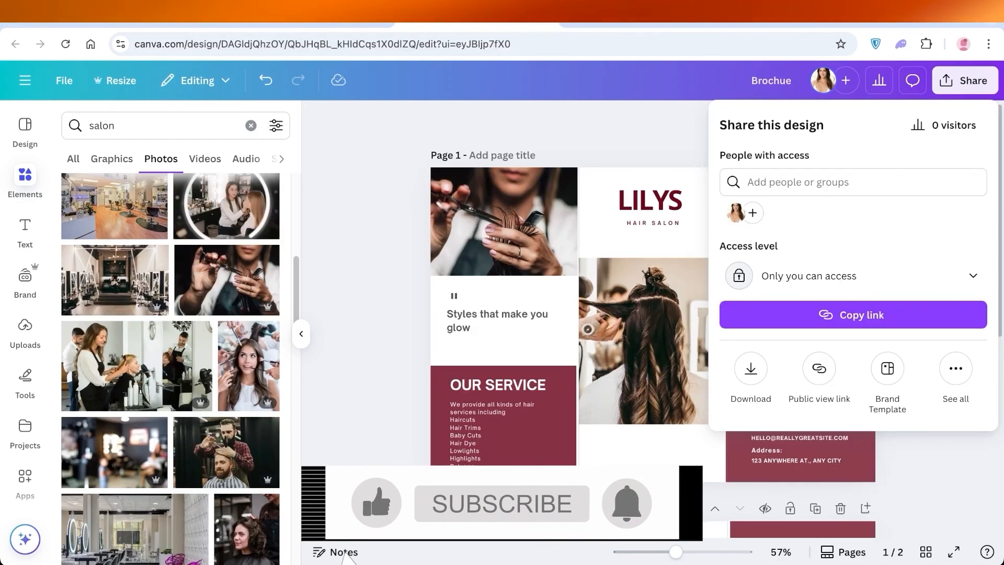
# - Return to the Brochue design and close its sharing options
pyautogui.press('Escape')
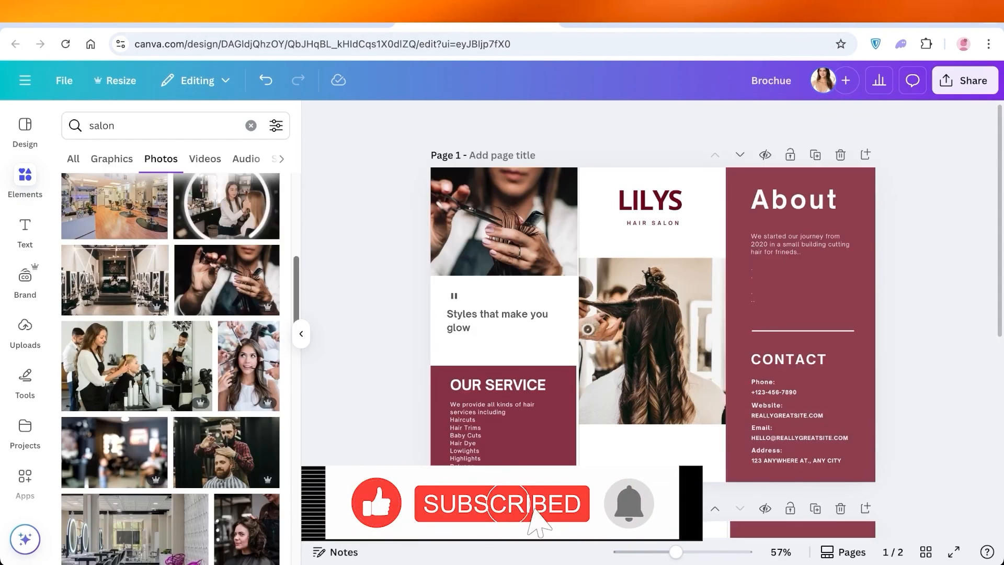